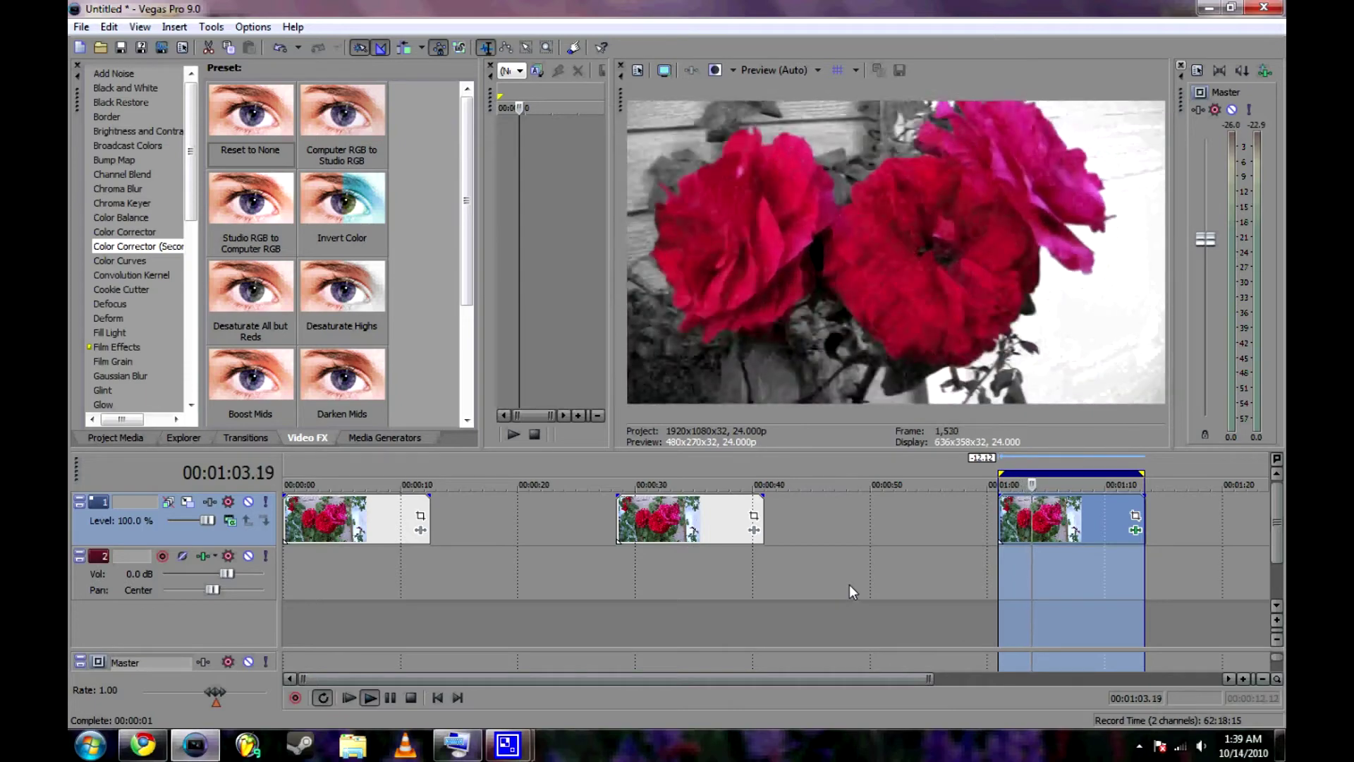
Step: Clear the loop region over the third clip and stop playback at the first rose clip's start
{"action": "left_click", "coordinate": [922, 562]}
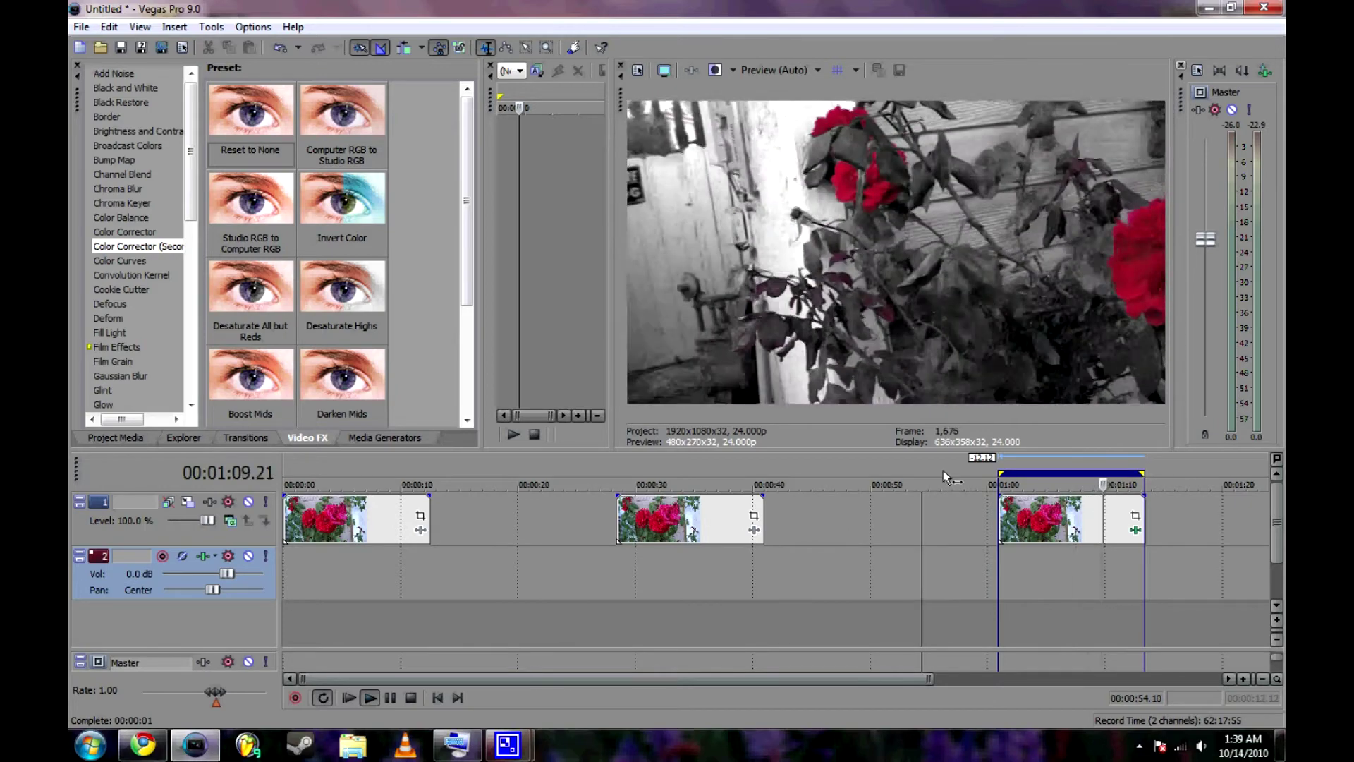
{"action": "left_click_drag", "start_coordinate": [978, 562], "coordinate": [1124, 557]}
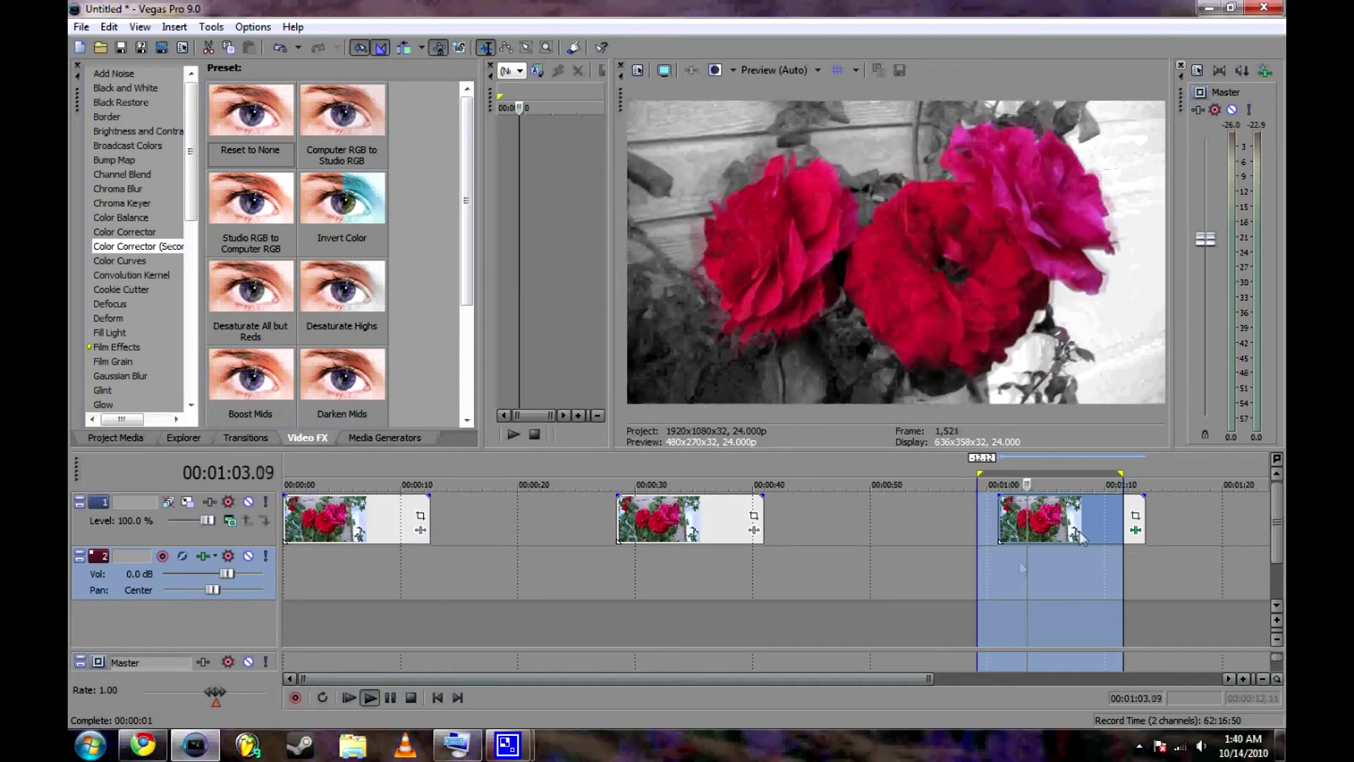
{"action": "left_click", "coordinate": [913, 553]}
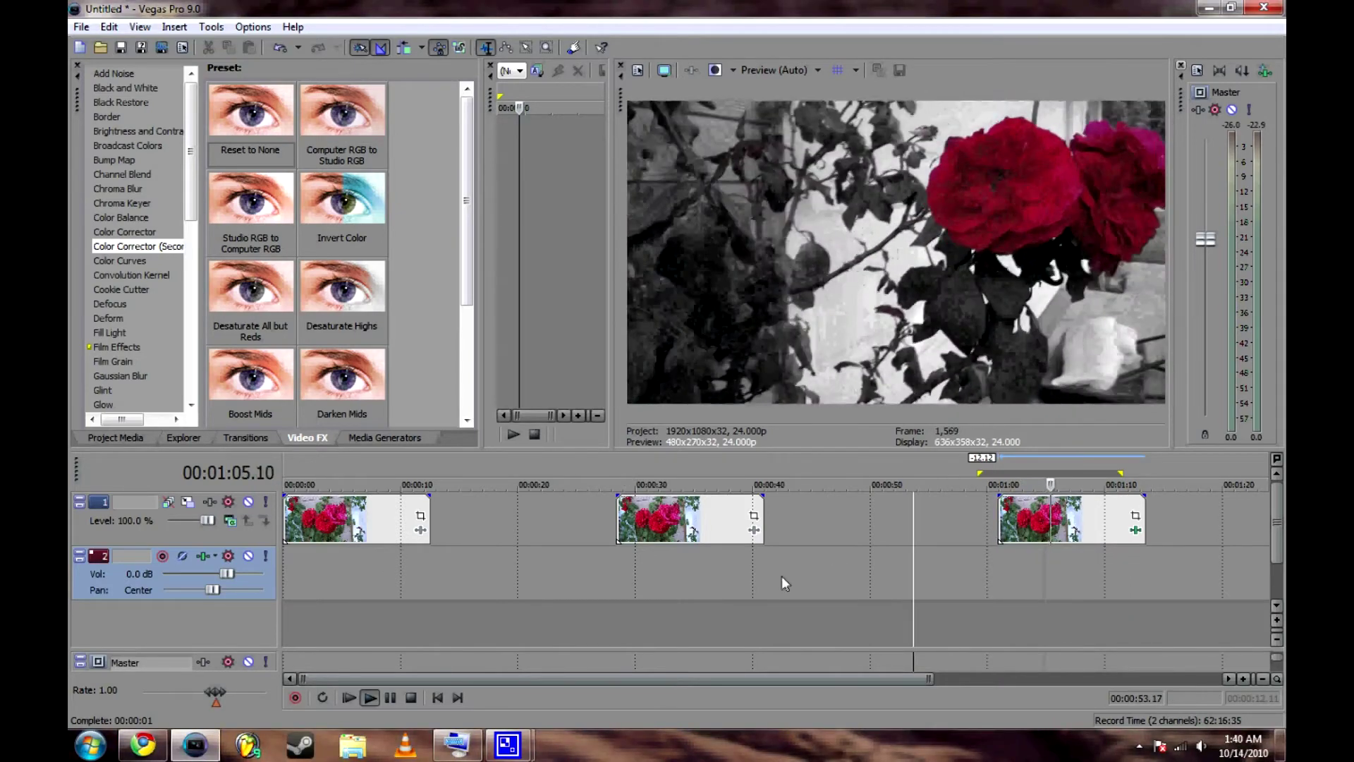
{"action": "left_click", "coordinate": [316, 562]}
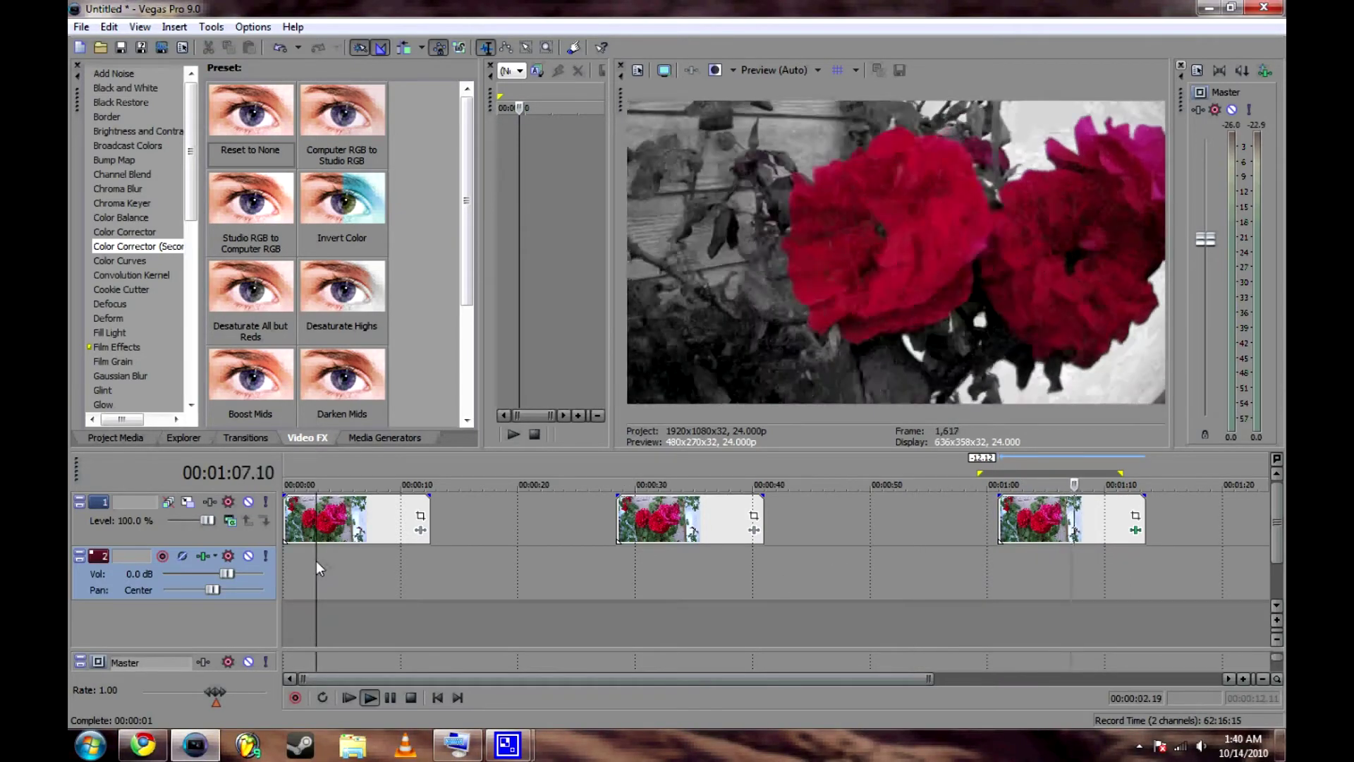
{"action": "key", "text": "space"}
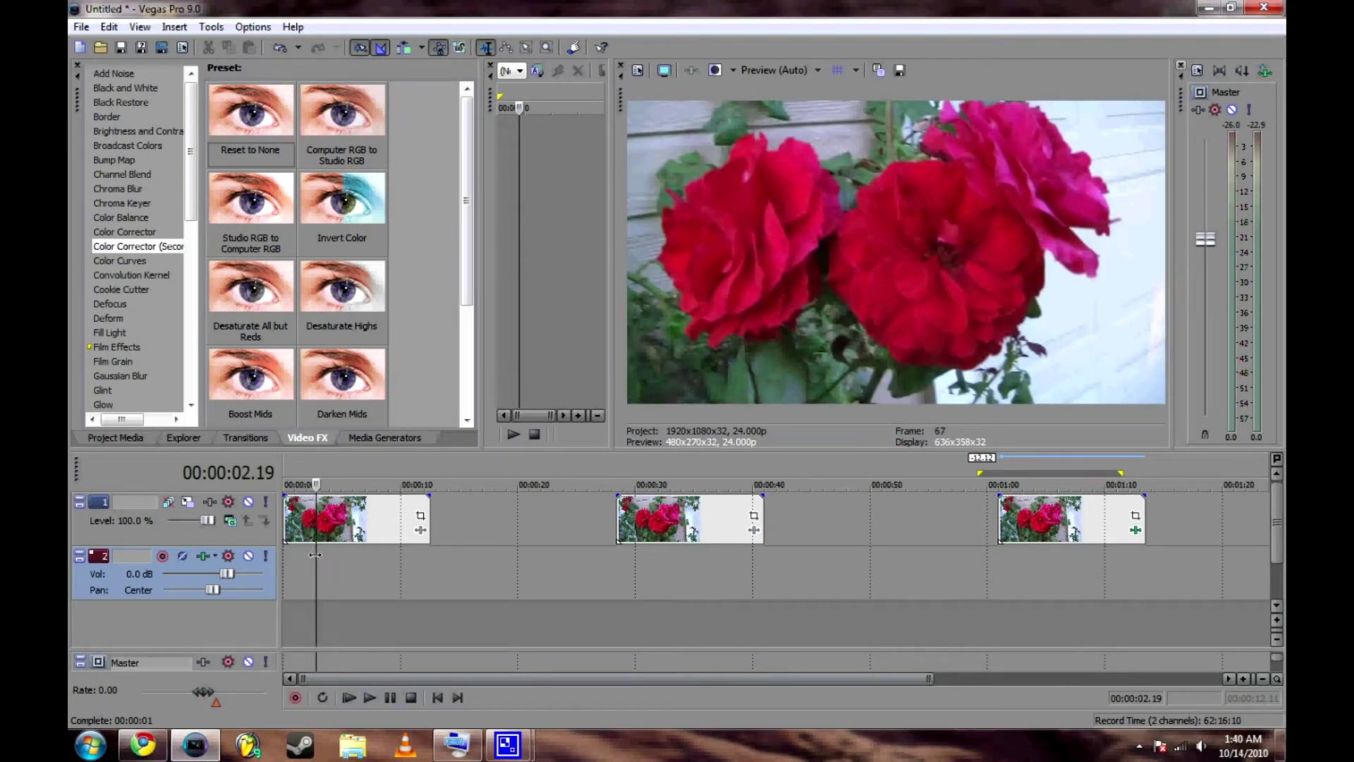
Step: Drag the first rose clip about 4 s right and add Sony Color Corrector (Secondary) as its Event FX
{"action": "left_click_drag", "start_coordinate": [346, 522], "coordinate": [403, 524]}
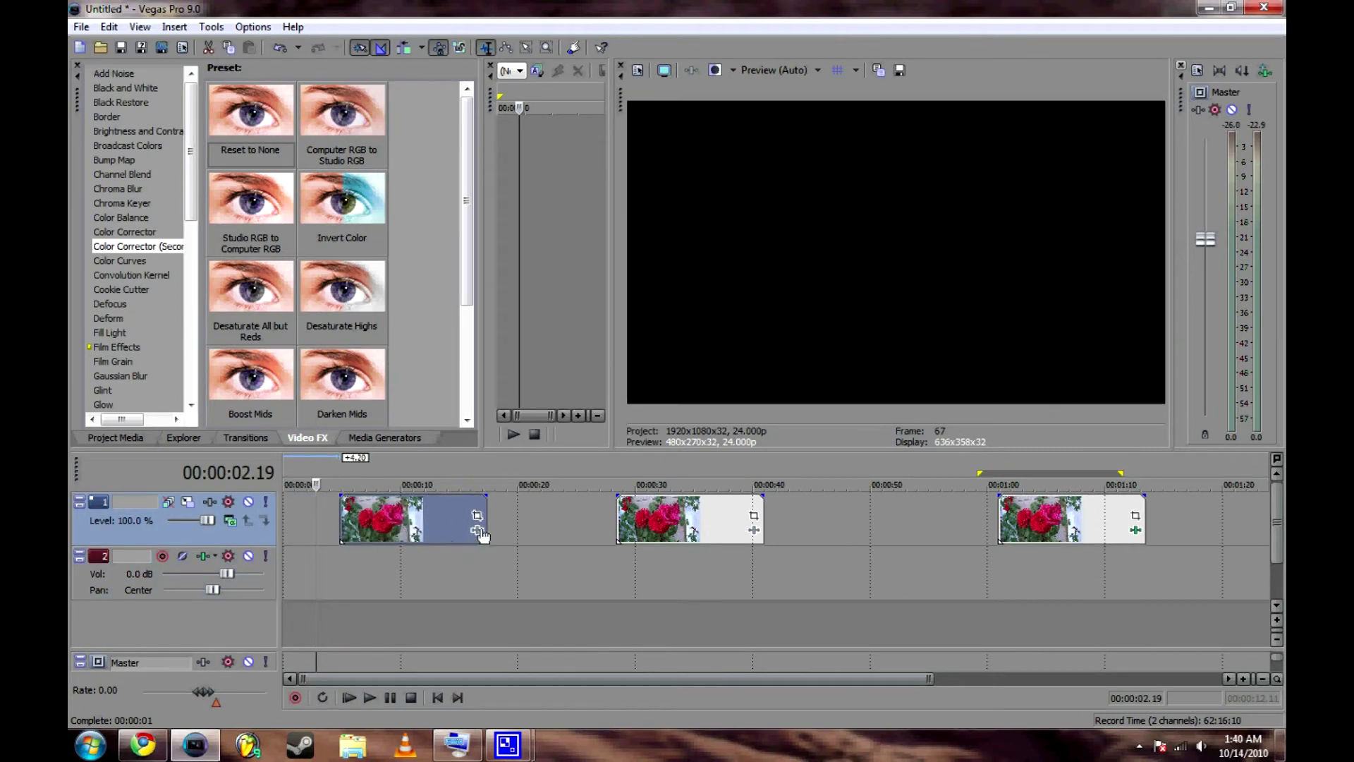
{"action": "left_click", "coordinate": [477, 531]}
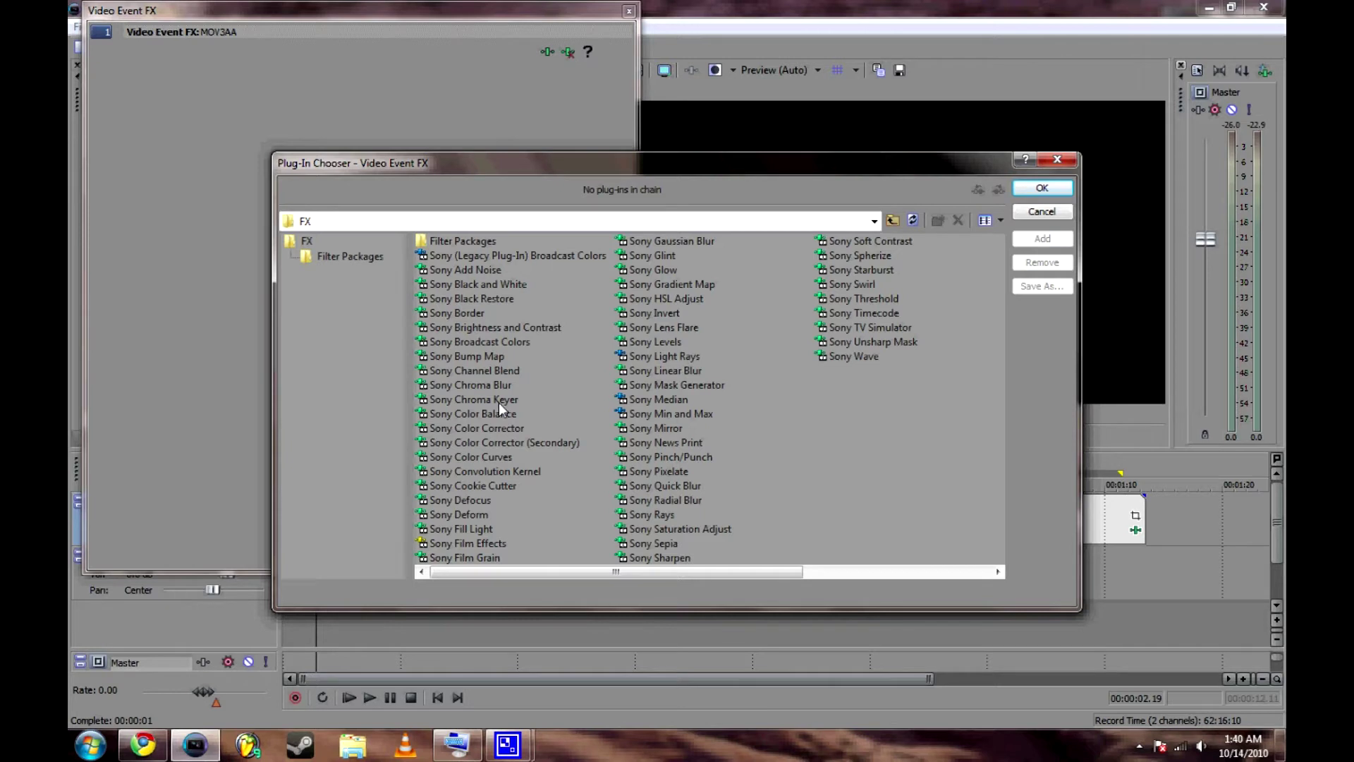
{"action": "left_click", "coordinate": [511, 442]}
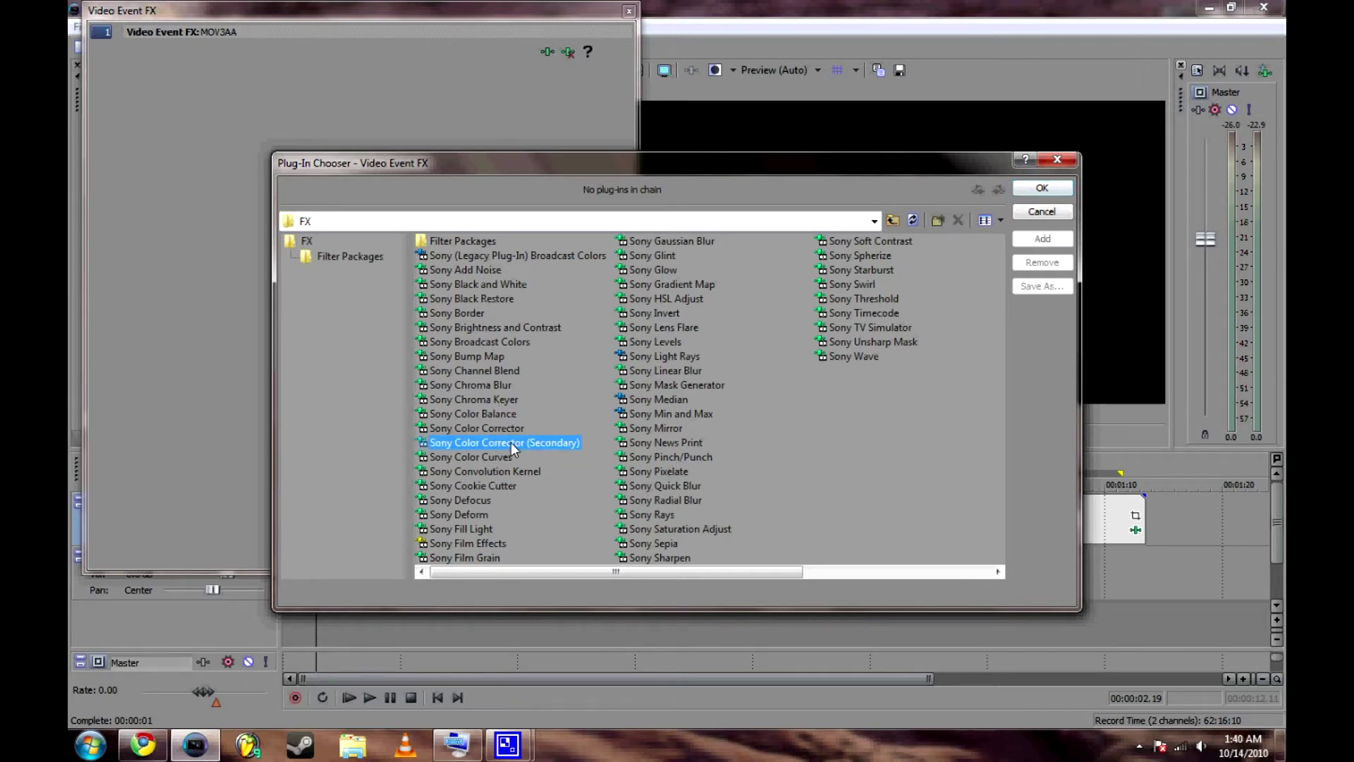
{"action": "left_click", "coordinate": [1042, 239]}
{"action": "left_click", "coordinate": [1030, 187]}
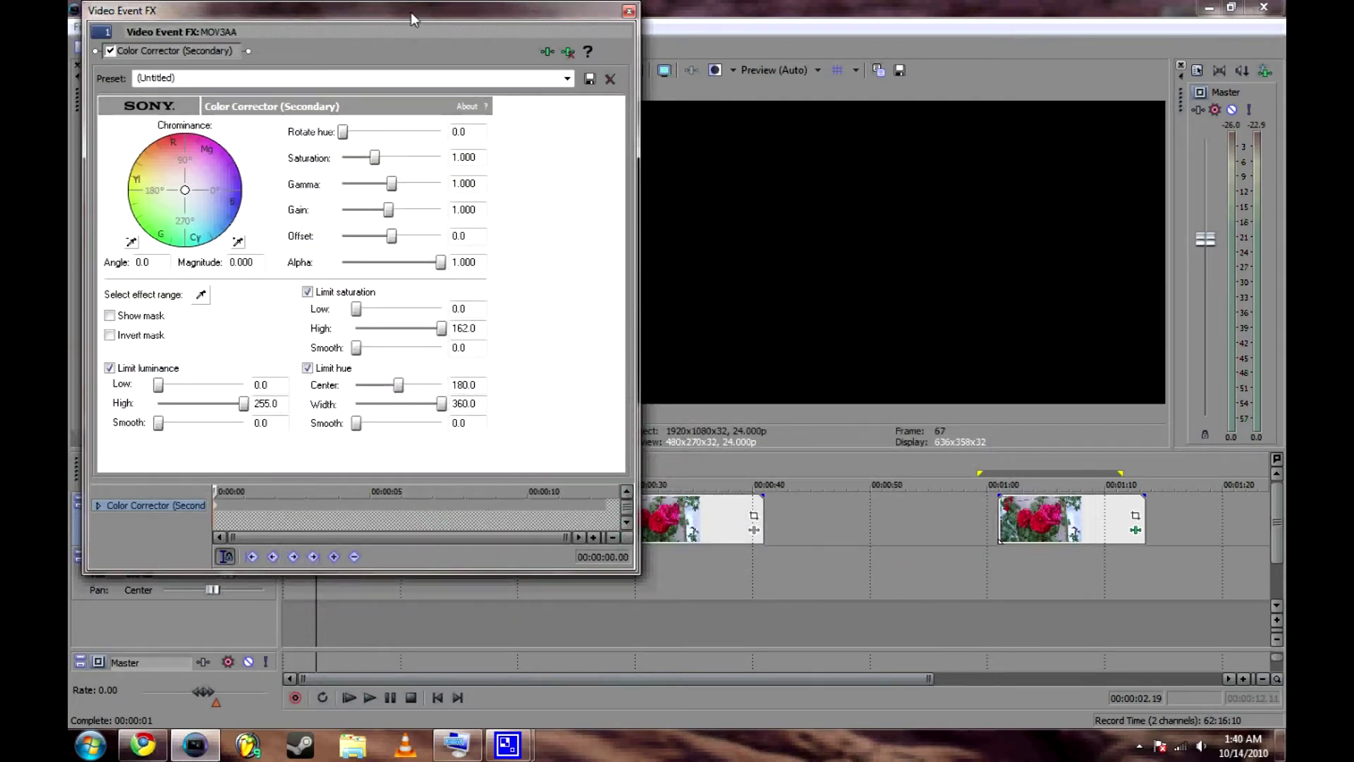
{"action": "left_click_drag", "start_coordinate": [410, 11], "coordinate": [972, 300]}
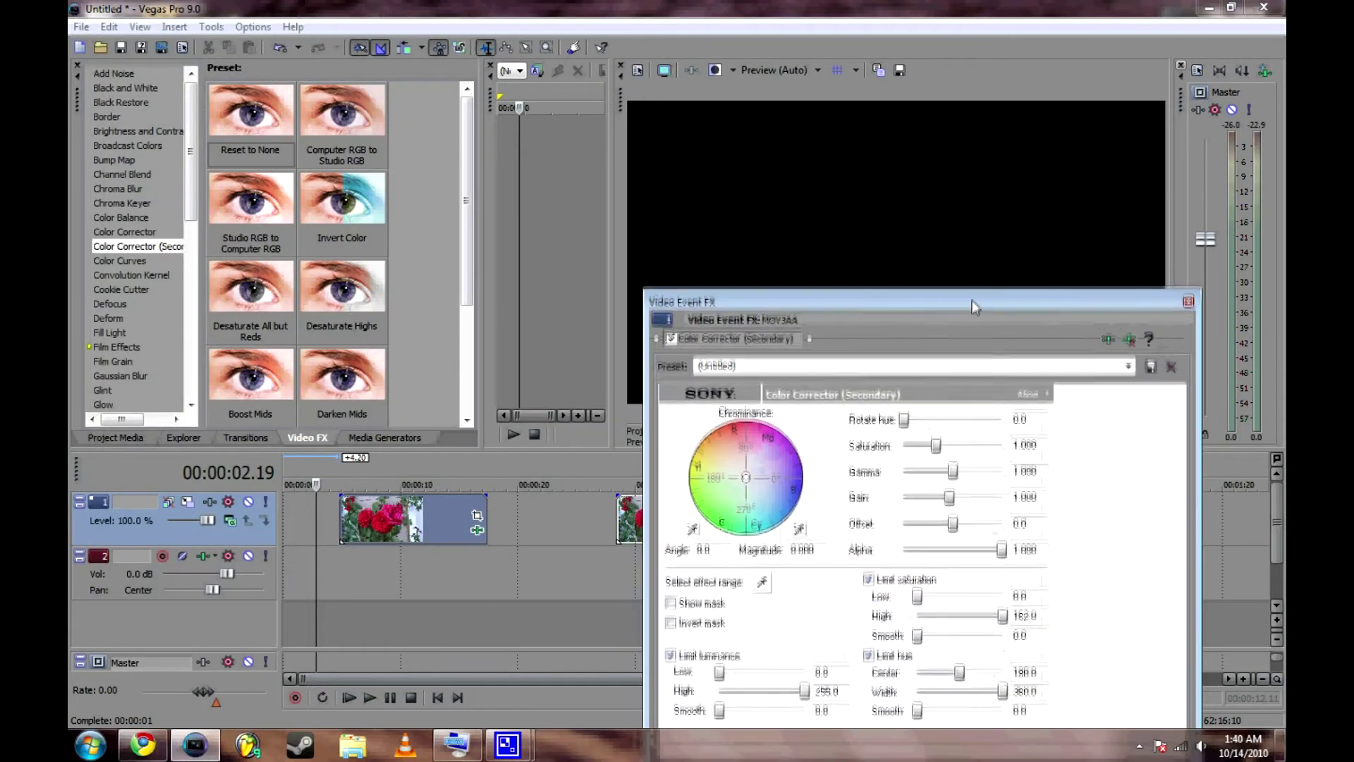
Step: Eyedrop the rose red at 00:00:10.07, giving hue center 99.0, saturation 77.5, luminance 71.7
{"action": "left_click", "coordinate": [403, 560]}
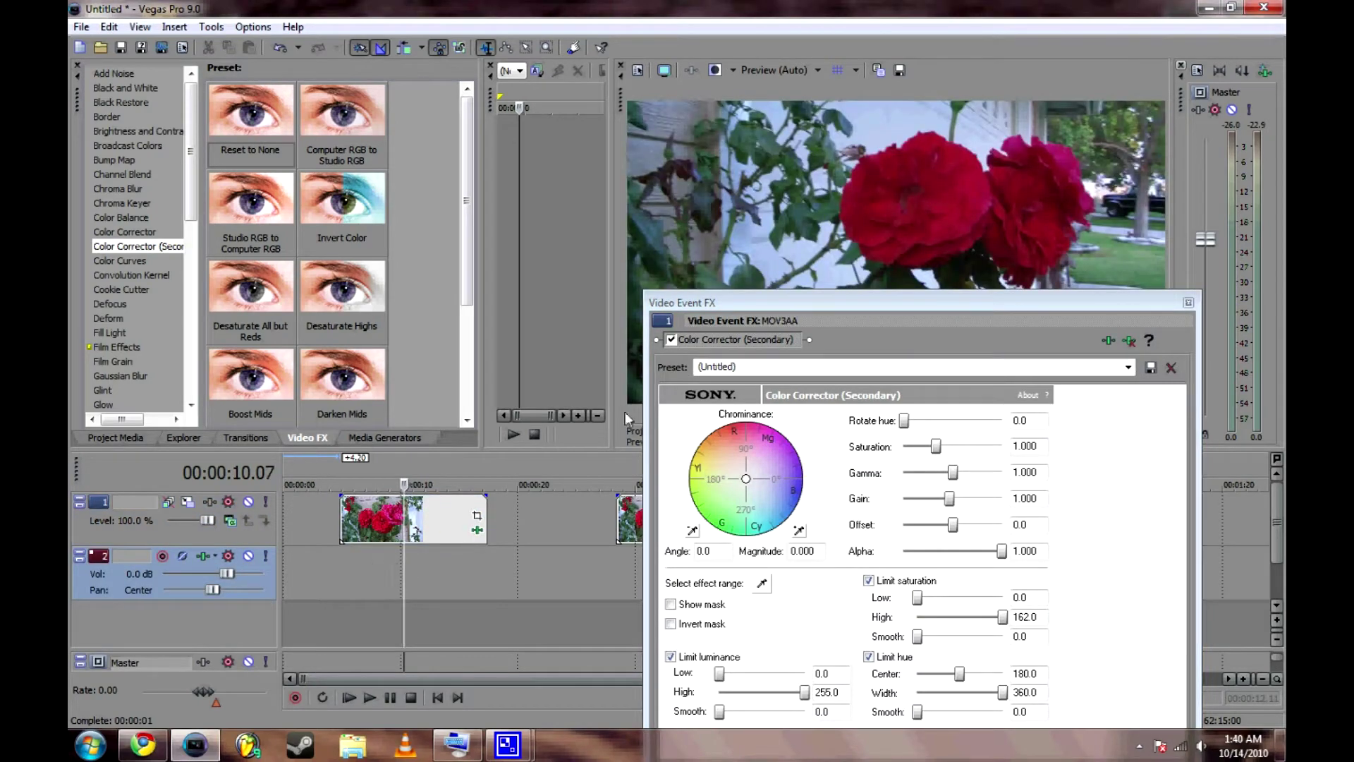
{"action": "left_click_drag", "start_coordinate": [748, 302], "coordinate": [187, 21]}
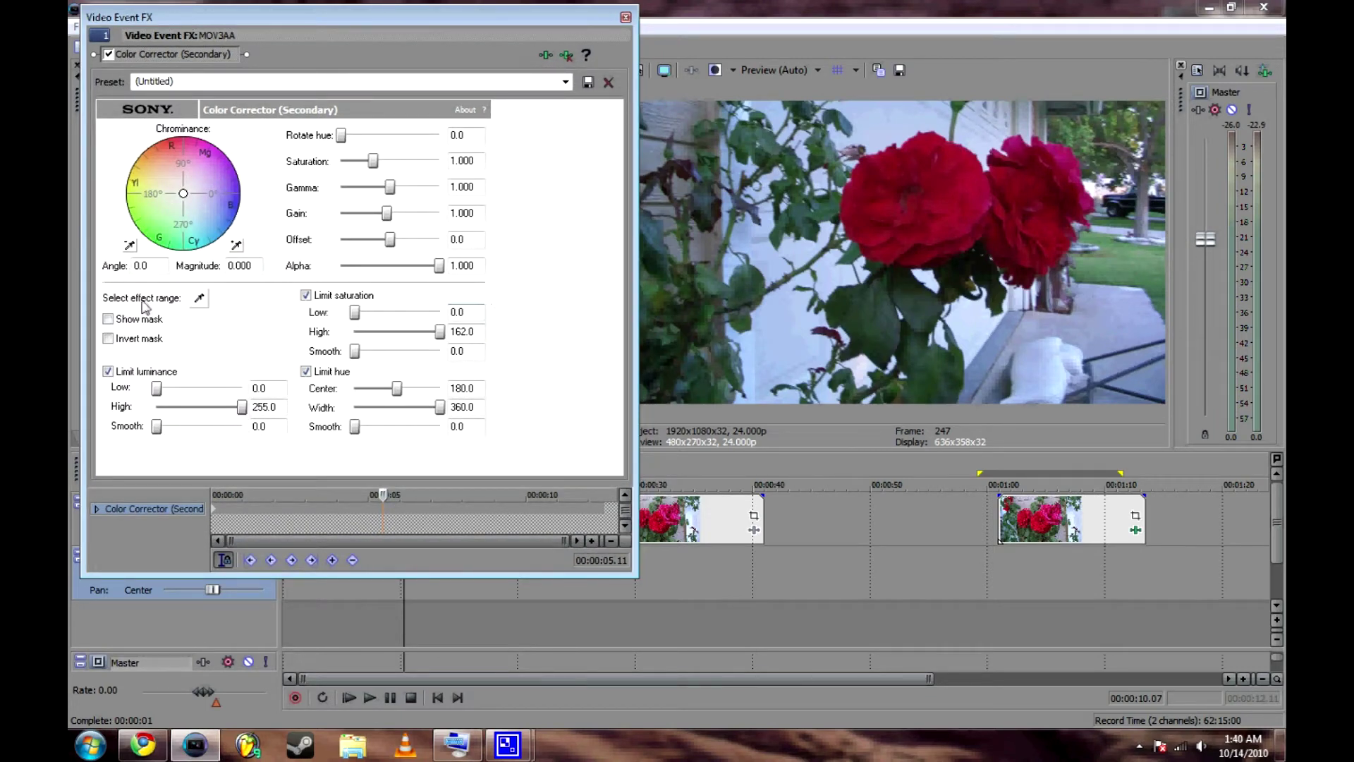
{"action": "left_click", "coordinate": [200, 300]}
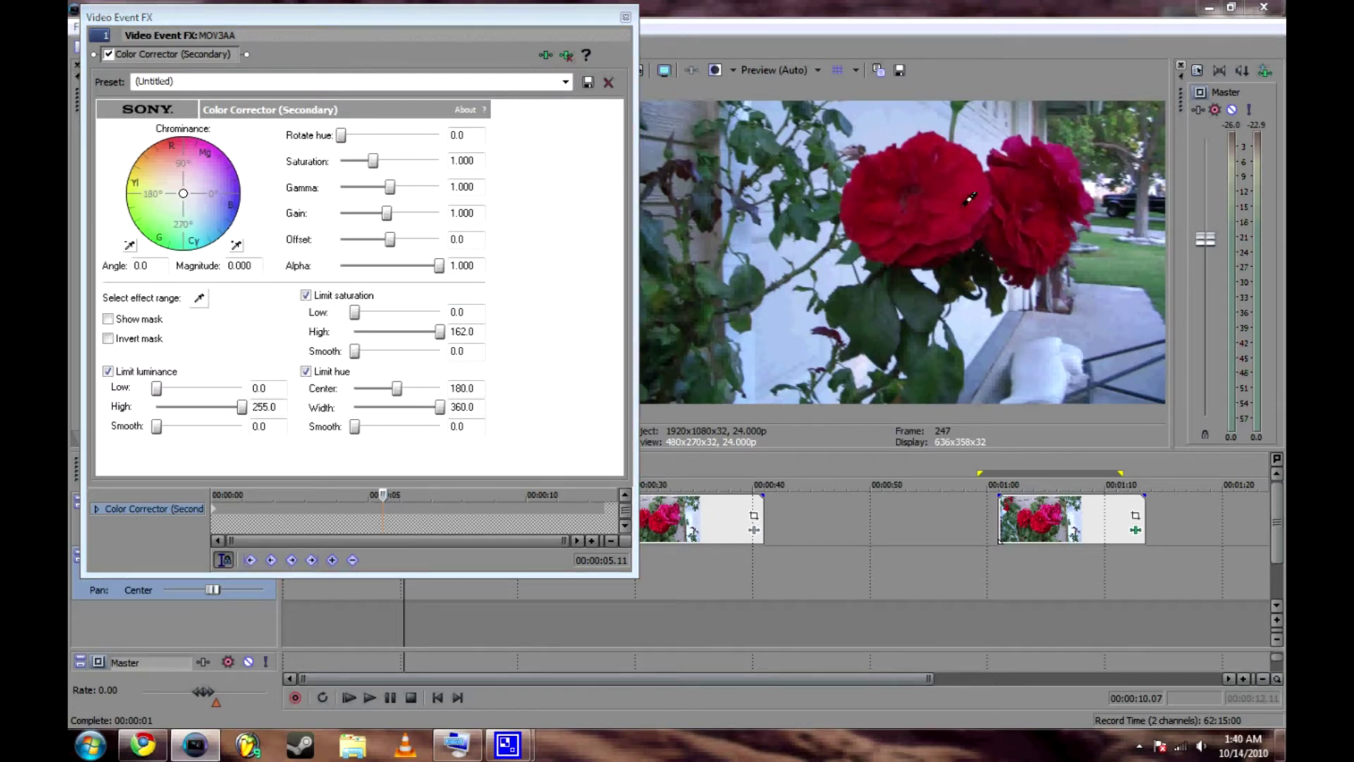
{"action": "left_click", "coordinate": [969, 201]}
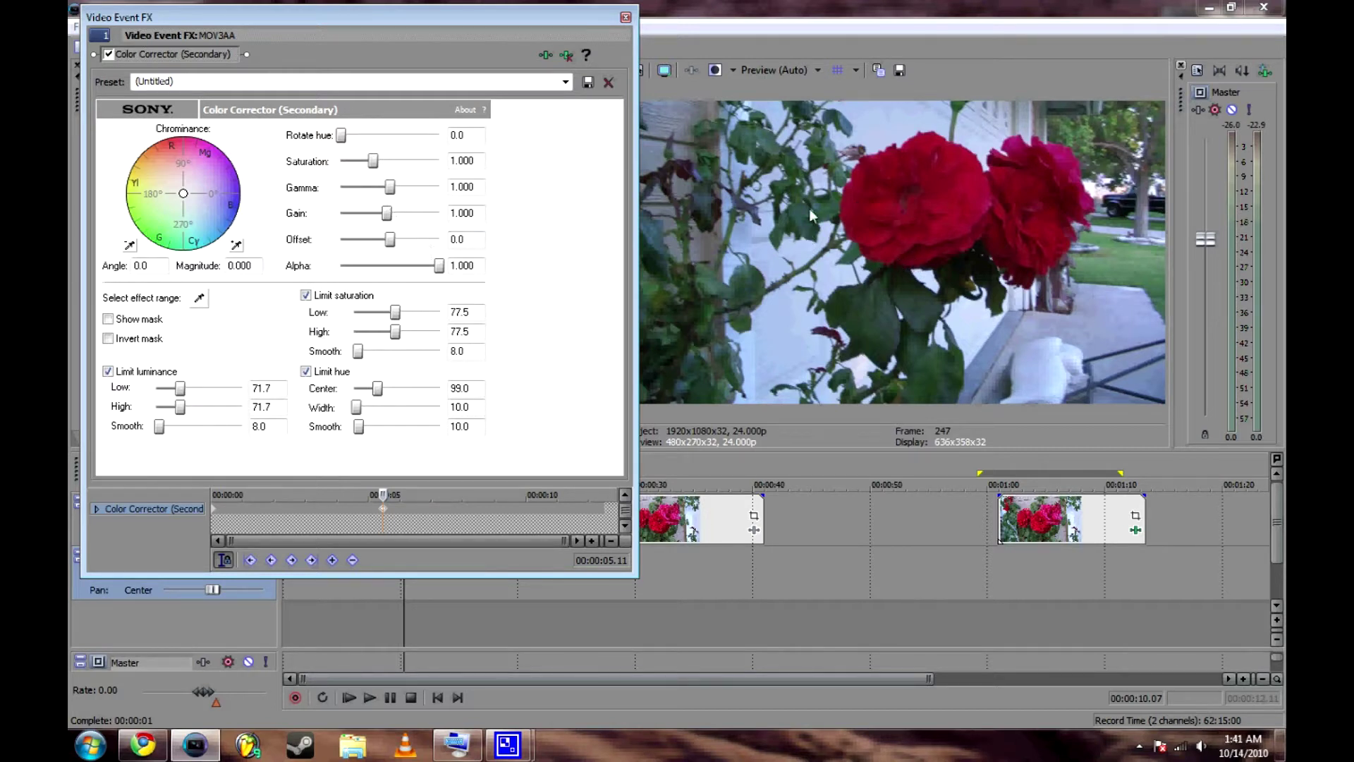
Step: Set Saturation to 0.000, Limit luminance to 7.5–255.0 and Limit saturation to 0.0–162.0
{"action": "left_click_drag", "start_coordinate": [373, 163], "coordinate": [341, 163]}
{"action": "mouse_move", "coordinate": [180, 388]}
{"action": "left_mouse_down"}
{"action": "mouse_move", "coordinate": [231, 409]}
{"action": "mouse_move", "coordinate": [175, 409]}
{"action": "mouse_move", "coordinate": [246, 408]}
{"action": "mouse_move", "coordinate": [158, 389]}
{"action": "left_mouse_up"}
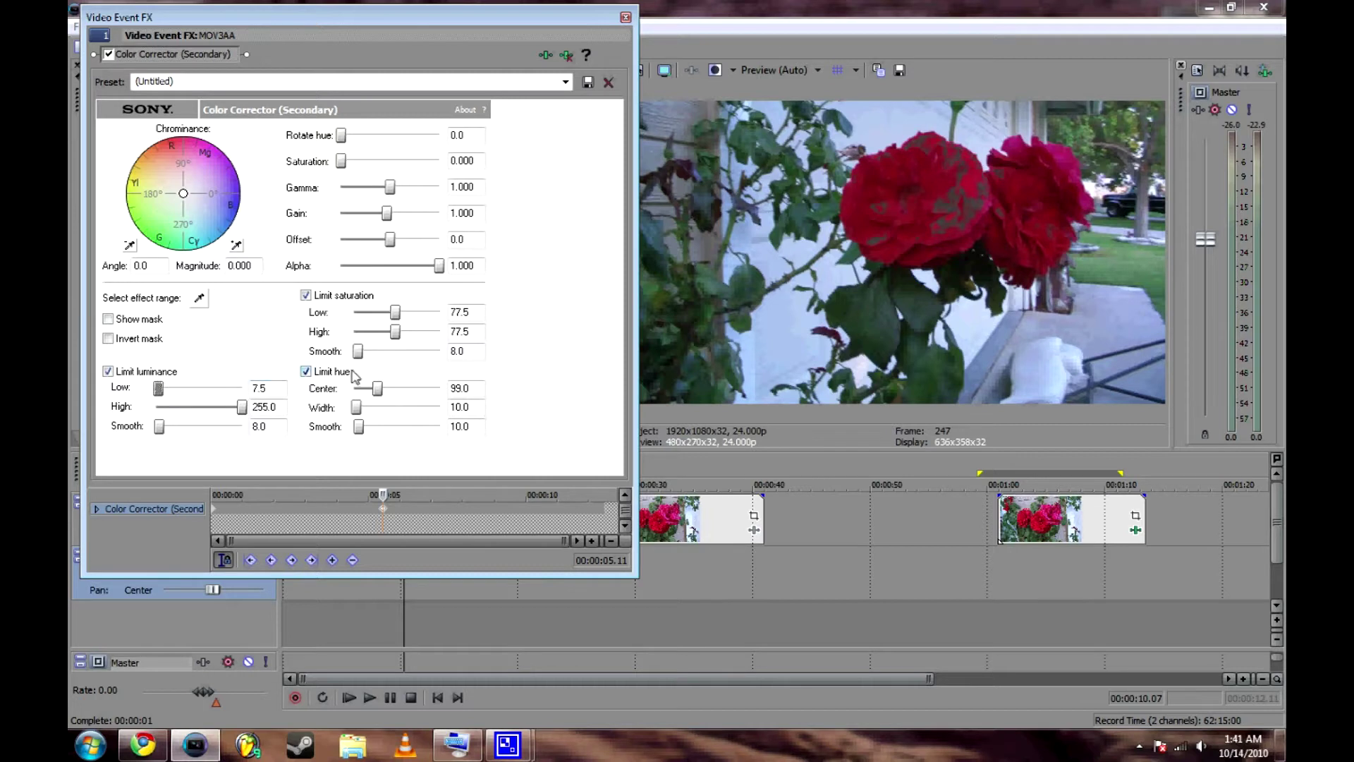
{"action": "left_click_drag", "start_coordinate": [395, 313], "coordinate": [442, 333]}
{"action": "left_click_drag", "start_coordinate": [362, 313], "coordinate": [347, 320]}
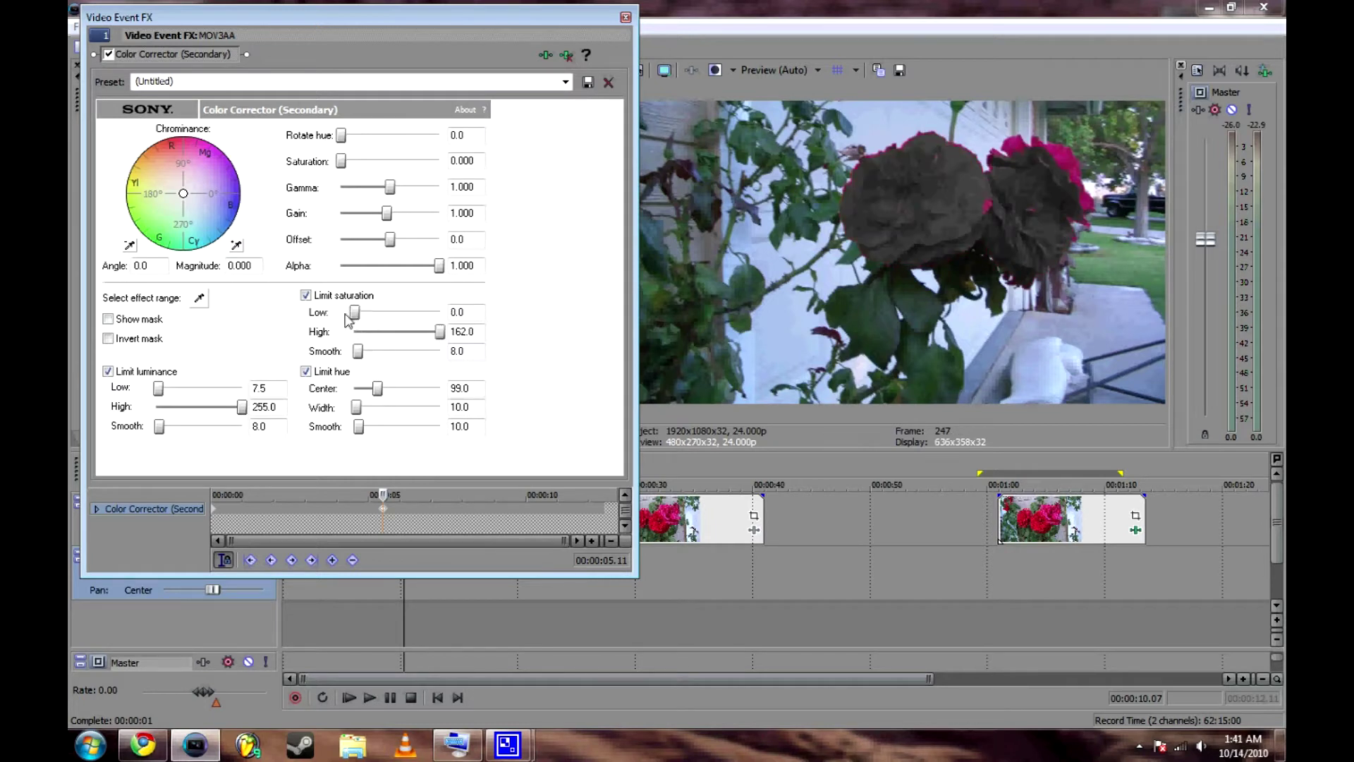
Step: Tick Invert mask and test the Limit saturation range, leaving low at 0.0 and high at 91.4
{"action": "left_click", "coordinate": [109, 339]}
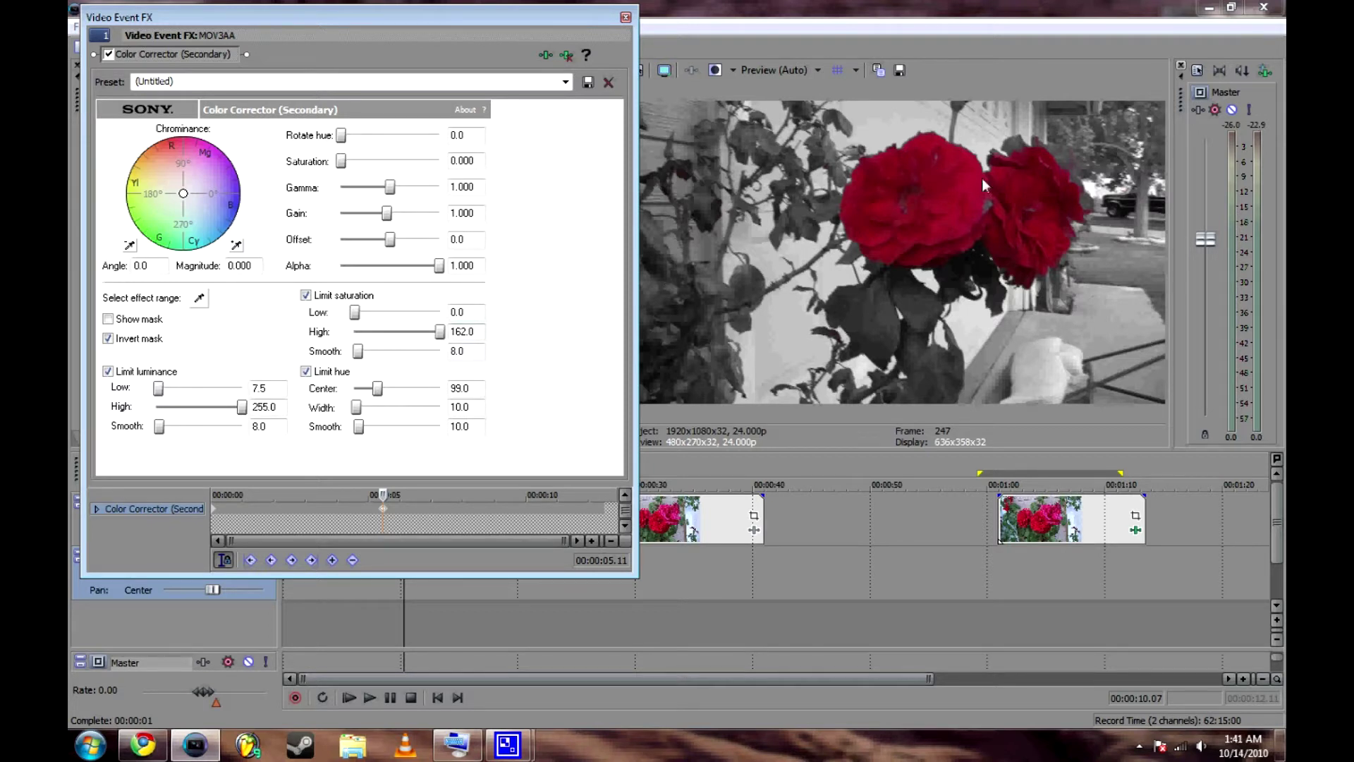
{"action": "mouse_move", "coordinate": [357, 317]}
{"action": "left_mouse_down"}
{"action": "mouse_move", "coordinate": [424, 322]}
{"action": "mouse_move", "coordinate": [360, 319]}
{"action": "left_mouse_up"}
{"action": "mouse_move", "coordinate": [361, 319]}
{"action": "left_mouse_down"}
{"action": "mouse_move", "coordinate": [404, 319]}
{"action": "mouse_move", "coordinate": [345, 331]}
{"action": "left_mouse_up"}
{"action": "mouse_move", "coordinate": [438, 336]}
{"action": "left_mouse_down"}
{"action": "mouse_move", "coordinate": [356, 346]}
{"action": "mouse_move", "coordinate": [442, 337]}
{"action": "left_mouse_up"}
{"action": "mouse_move", "coordinate": [356, 312]}
{"action": "left_mouse_down"}
{"action": "mouse_move", "coordinate": [377, 313]}
{"action": "mouse_move", "coordinate": [350, 315]}
{"action": "left_mouse_up"}
Step: Drop the Limit luminance range to 0.0 and narrow the hue limit Width to 0.0
{"action": "left_click_drag", "start_coordinate": [171, 398], "coordinate": [143, 395]}
{"action": "left_click_drag", "start_coordinate": [242, 407], "coordinate": [145, 393]}
{"action": "mouse_move", "coordinate": [357, 408]}
{"action": "left_mouse_down"}
{"action": "mouse_move", "coordinate": [396, 408]}
{"action": "mouse_move", "coordinate": [349, 413]}
{"action": "left_mouse_up"}
Step: Widen the Limit hue Width, settling at 92.6, and set hue Smooth to 62.3 so both roses stay red
{"action": "mouse_move", "coordinate": [358, 411]}
{"action": "left_mouse_down"}
{"action": "mouse_move", "coordinate": [385, 411]}
{"action": "mouse_move", "coordinate": [353, 409]}
{"action": "left_mouse_up"}
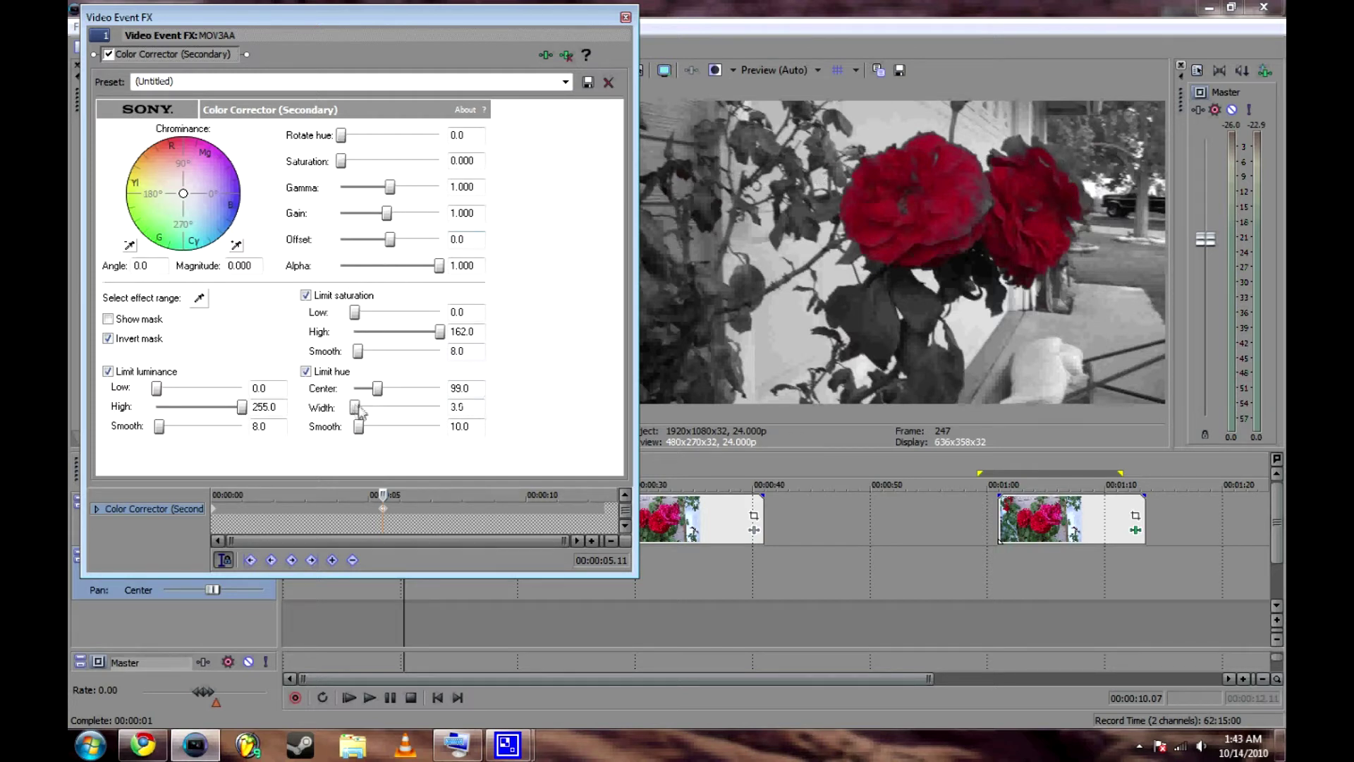
{"action": "left_click_drag", "start_coordinate": [360, 410], "coordinate": [446, 421]}
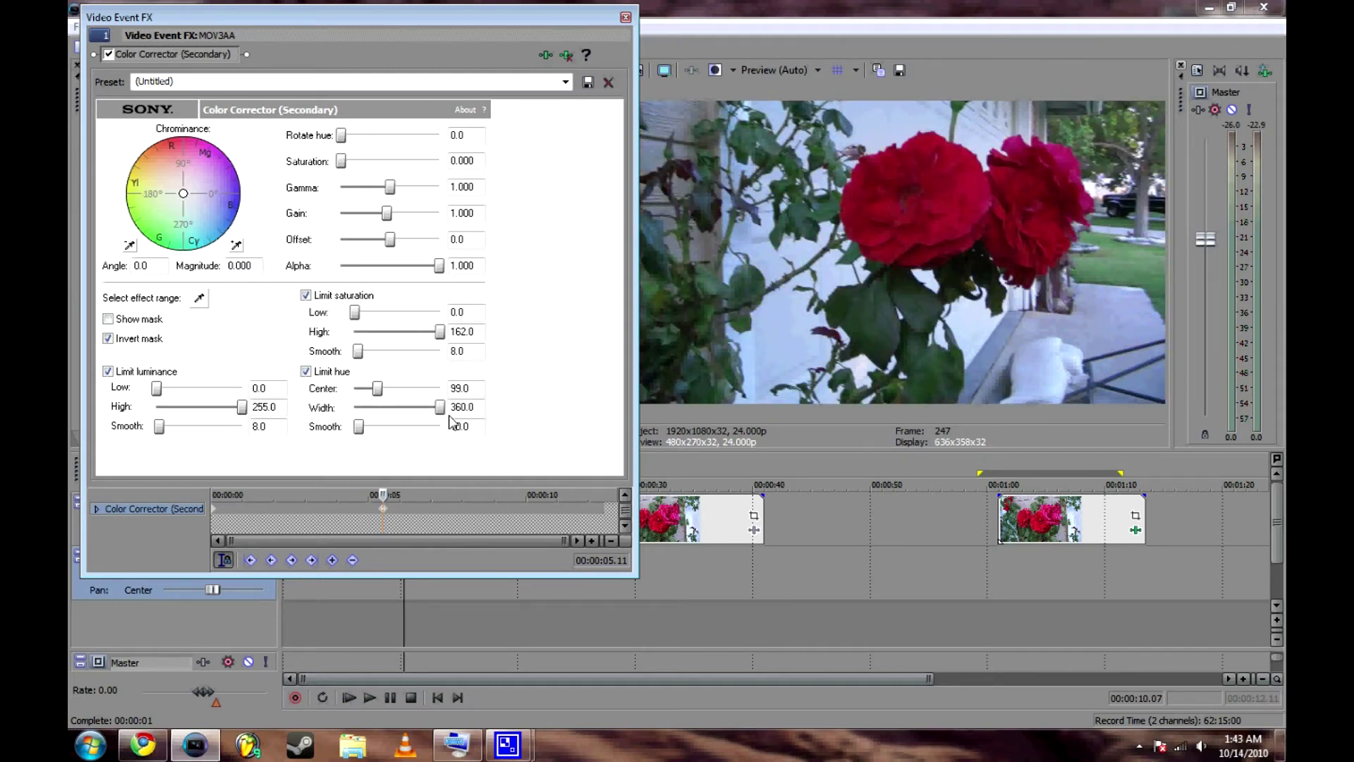
{"action": "mouse_move", "coordinate": [450, 421]}
{"action": "left_mouse_down"}
{"action": "mouse_move", "coordinate": [405, 414]}
{"action": "mouse_move", "coordinate": [455, 411]}
{"action": "mouse_move", "coordinate": [413, 417]}
{"action": "mouse_move", "coordinate": [443, 414]}
{"action": "mouse_move", "coordinate": [432, 421]}
{"action": "left_mouse_up"}
{"action": "left_click_drag", "start_coordinate": [430, 411], "coordinate": [375, 415]}
{"action": "left_click_drag", "start_coordinate": [362, 434], "coordinate": [387, 433]}
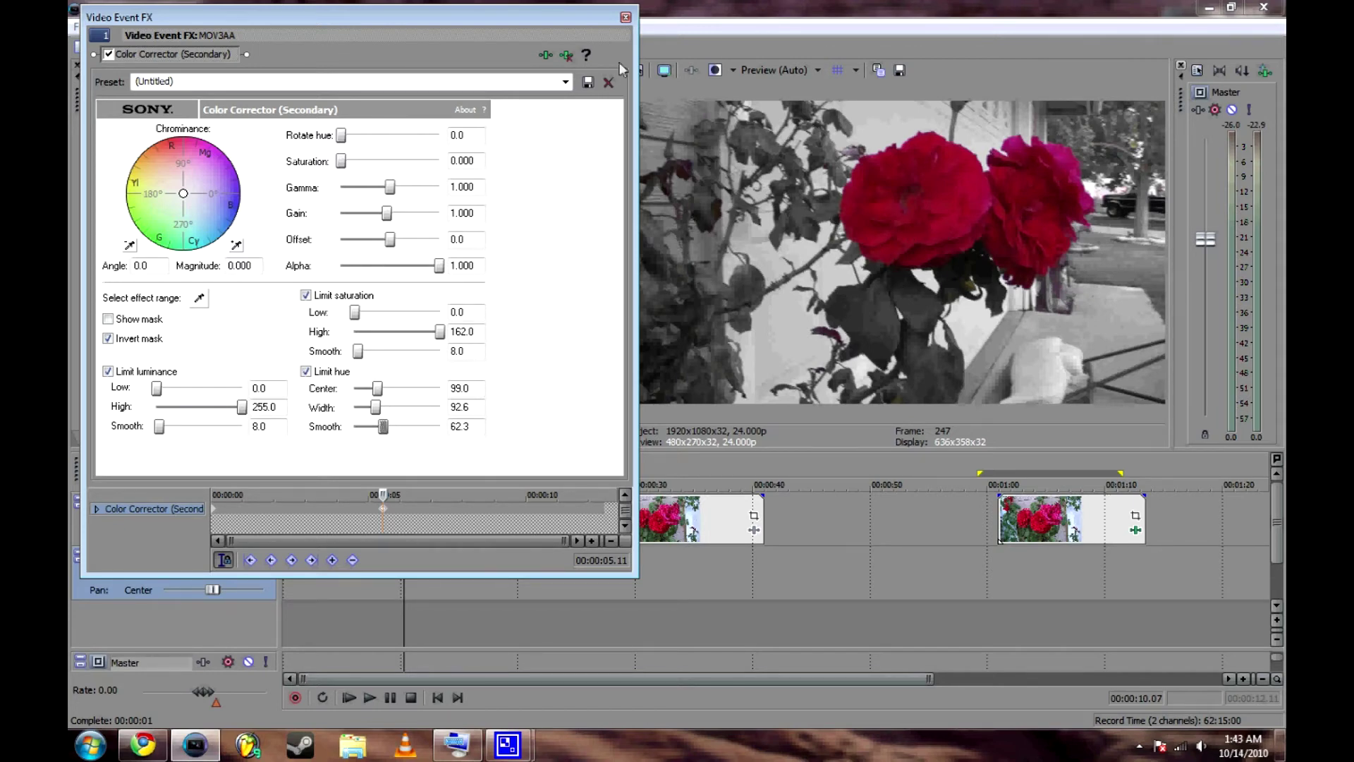
Step: Move the rose clip to about 47 seconds and preview it from its start
{"action": "left_click", "coordinate": [625, 17]}
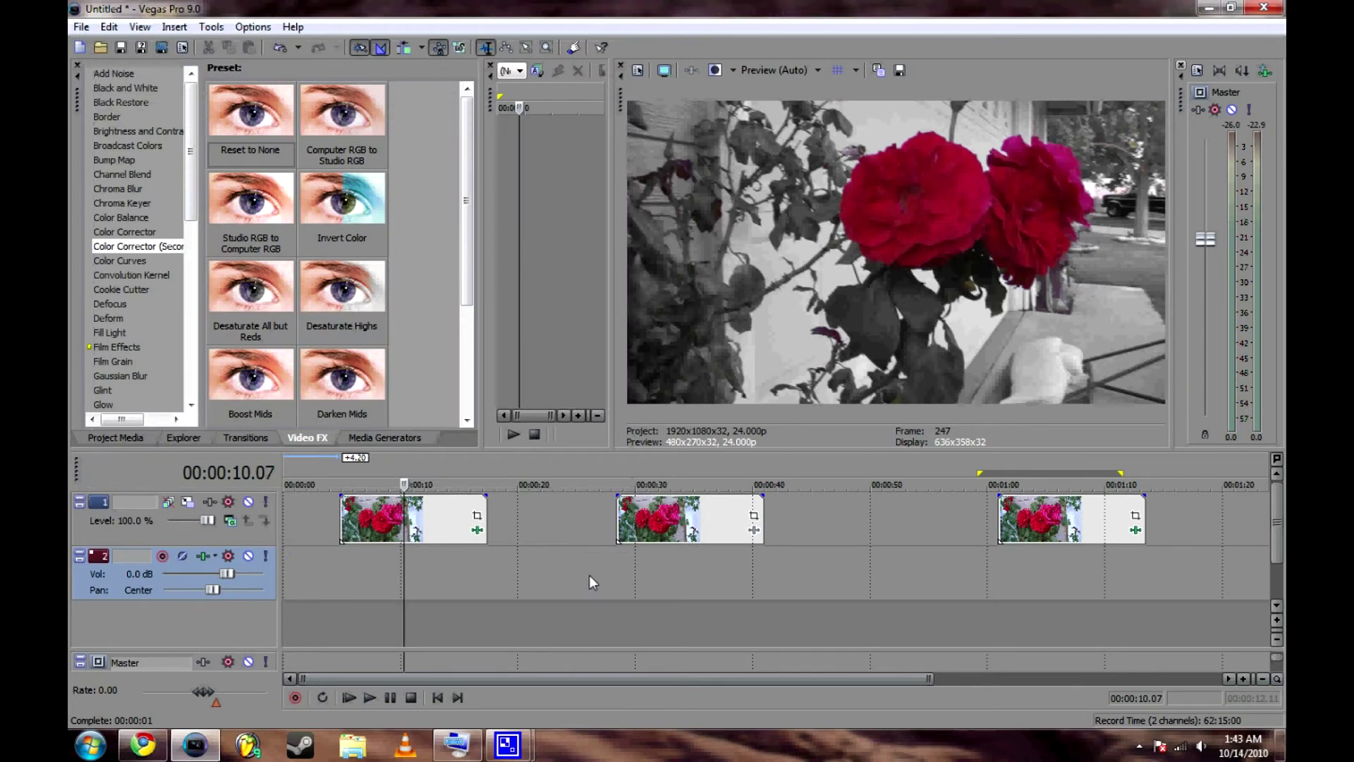
{"action": "left_click", "coordinate": [616, 565]}
{"action": "left_click_drag", "start_coordinate": [355, 518], "coordinate": [854, 518]}
{"action": "left_click", "coordinate": [839, 560]}
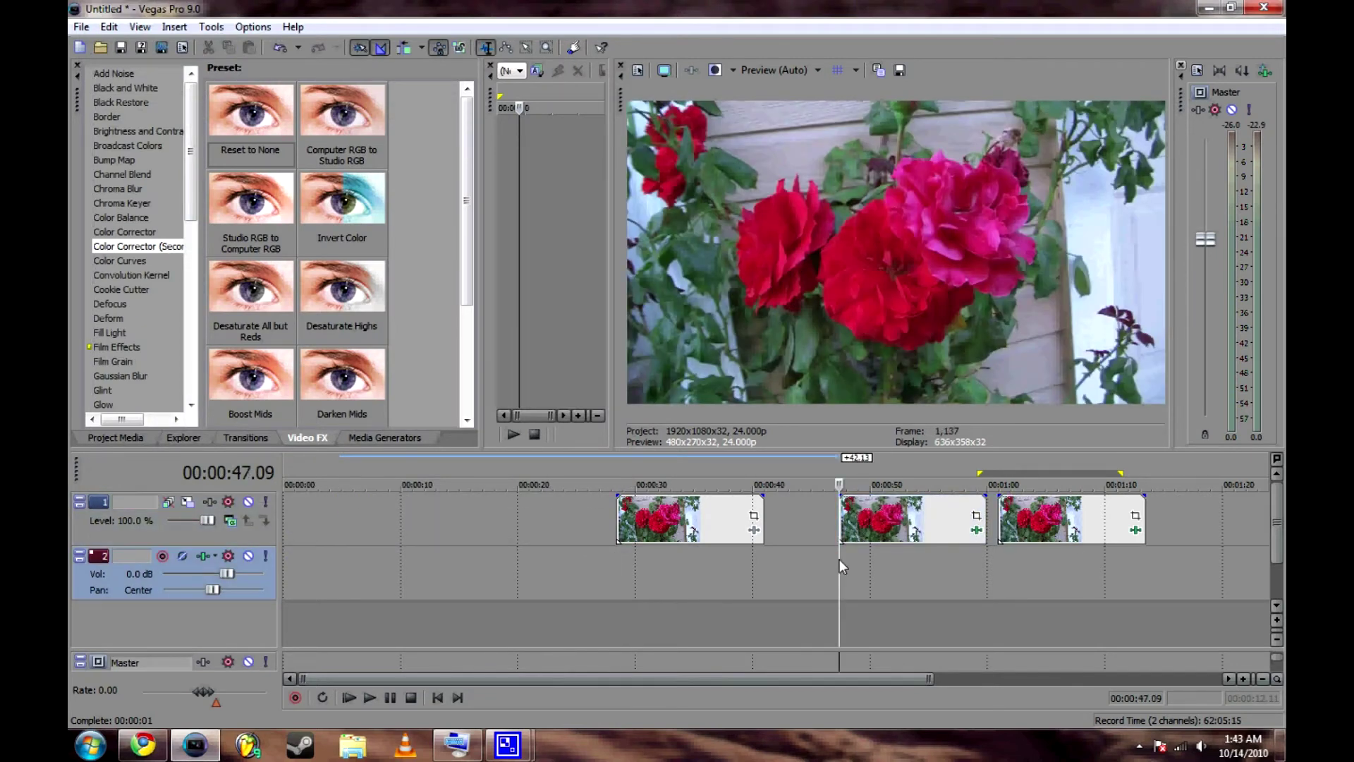
{"action": "key", "text": "space"}
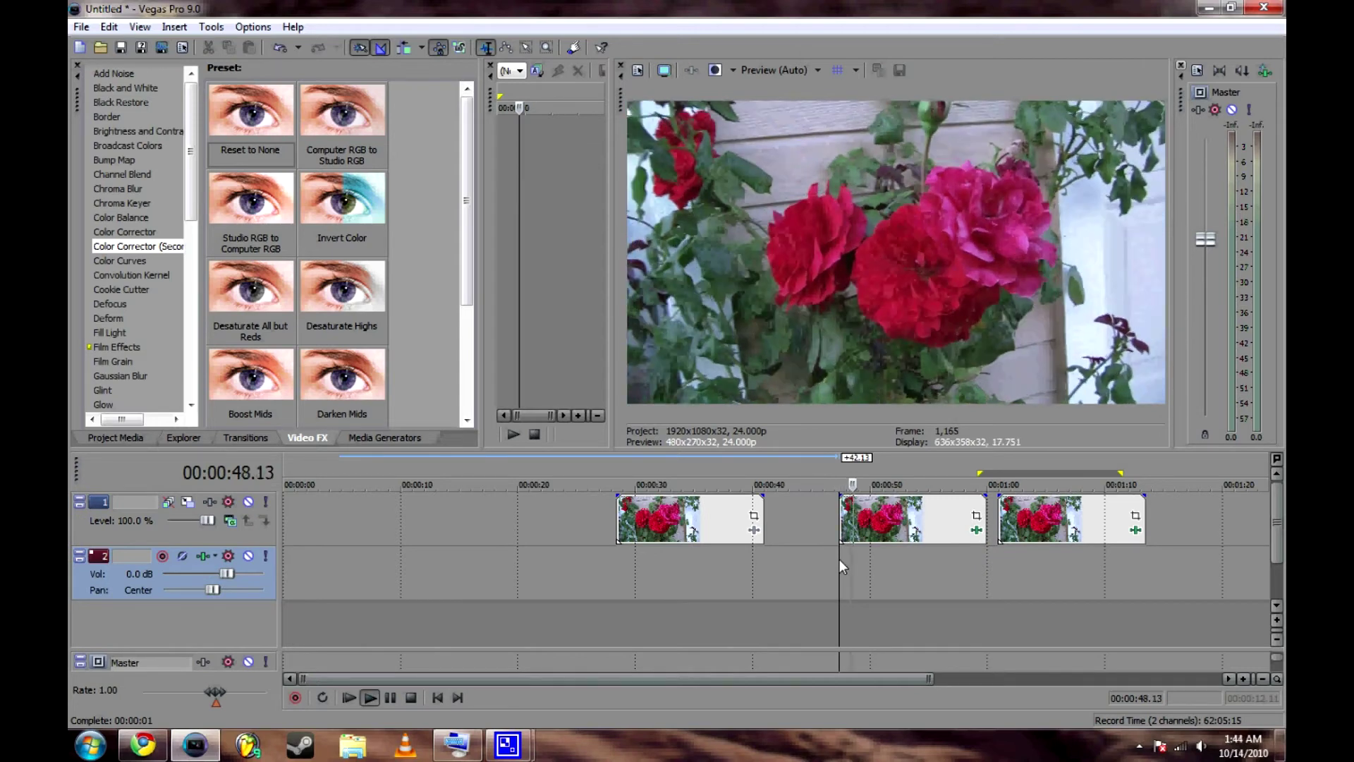
{"action": "key", "text": "space"}
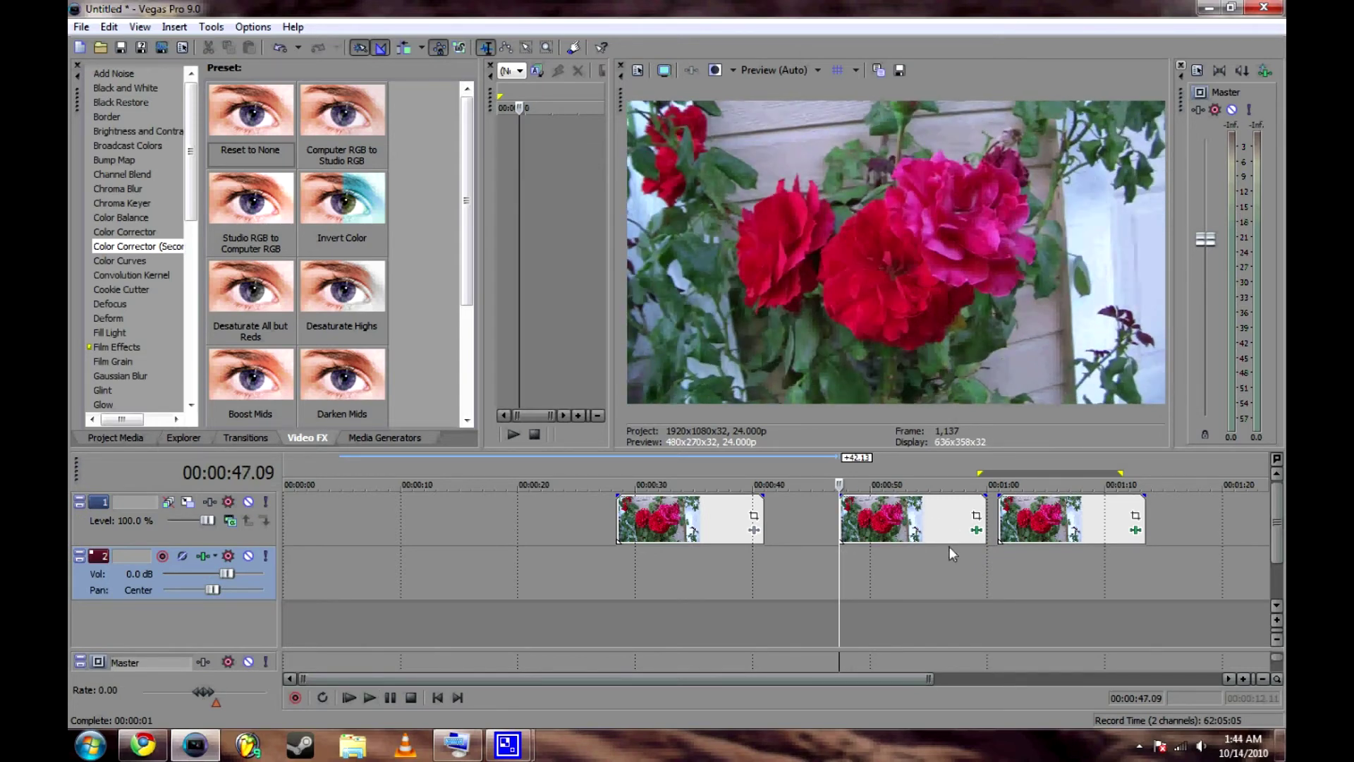
Step: Drag the red-only effect keyframe to the clip's start at 00:00:00, then close the Video Event FX window
{"action": "left_click", "coordinate": [930, 514]}
{"action": "left_click", "coordinate": [976, 530]}
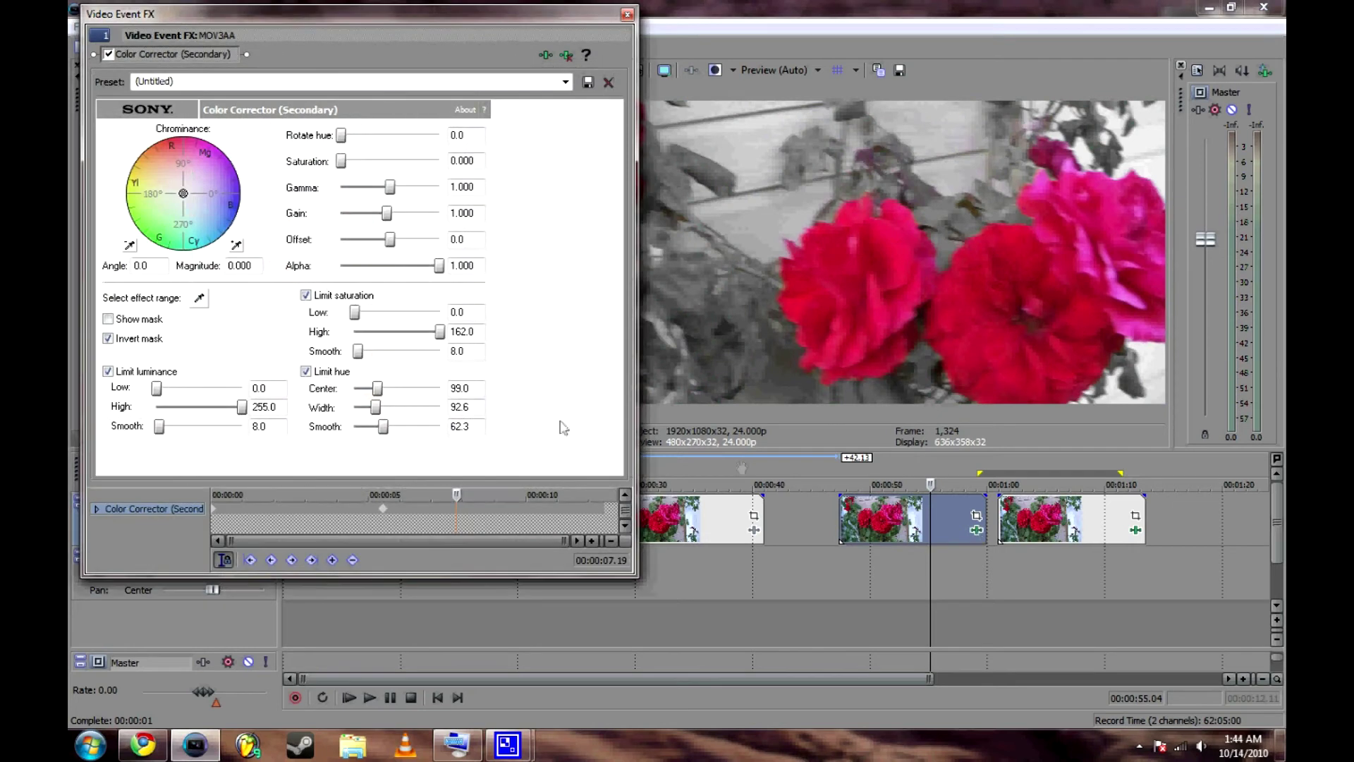
{"action": "left_click_drag", "start_coordinate": [385, 515], "coordinate": [326, 514]}
{"action": "left_click", "coordinate": [216, 511]}
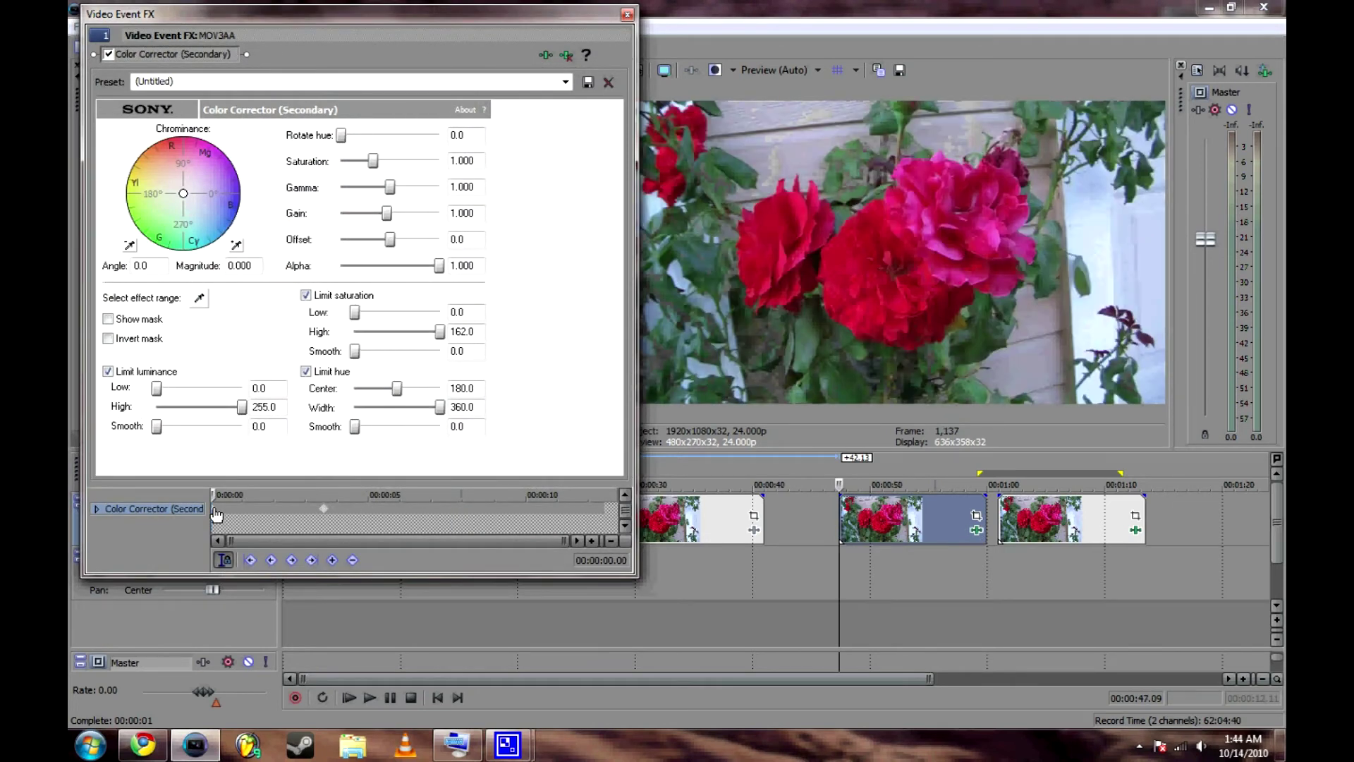
{"action": "left_click", "coordinate": [324, 511]}
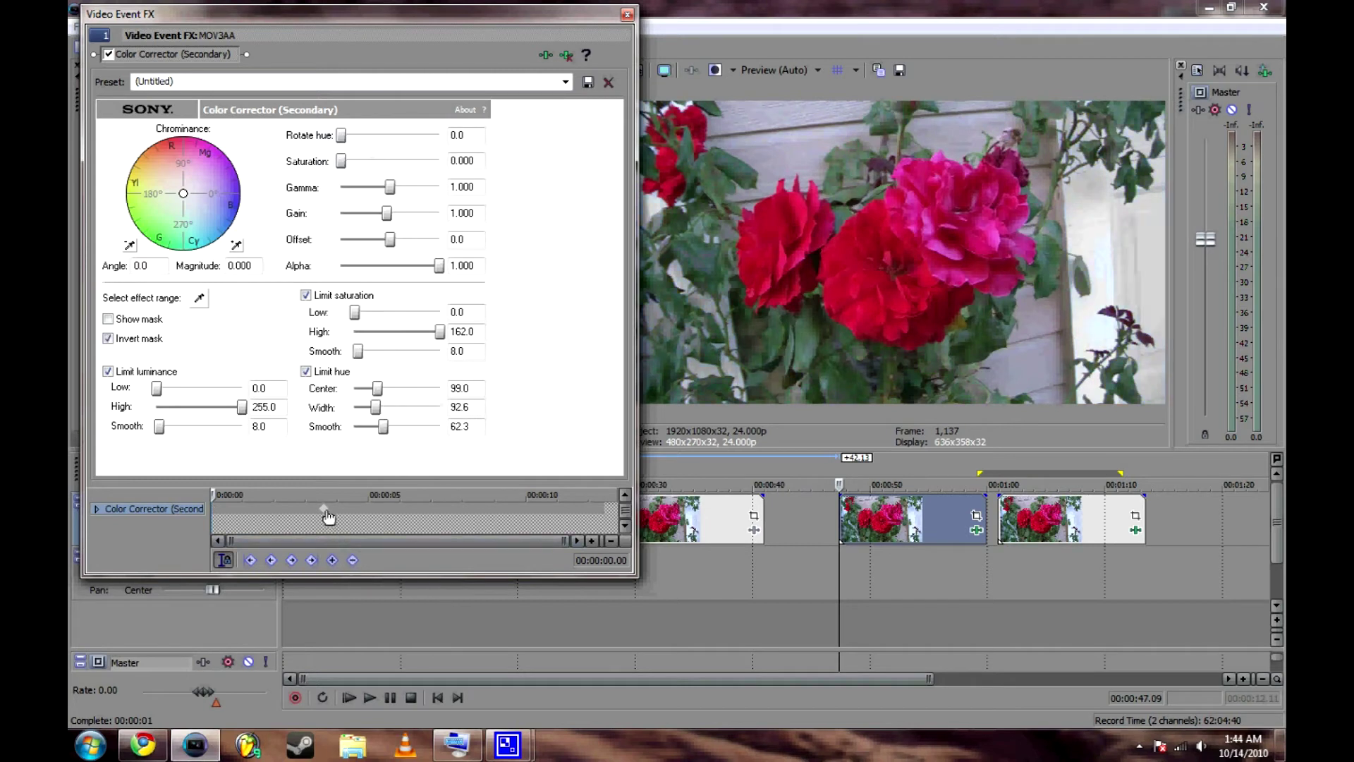
{"action": "left_click_drag", "start_coordinate": [327, 515], "coordinate": [214, 515]}
{"action": "left_click", "coordinate": [626, 15]}
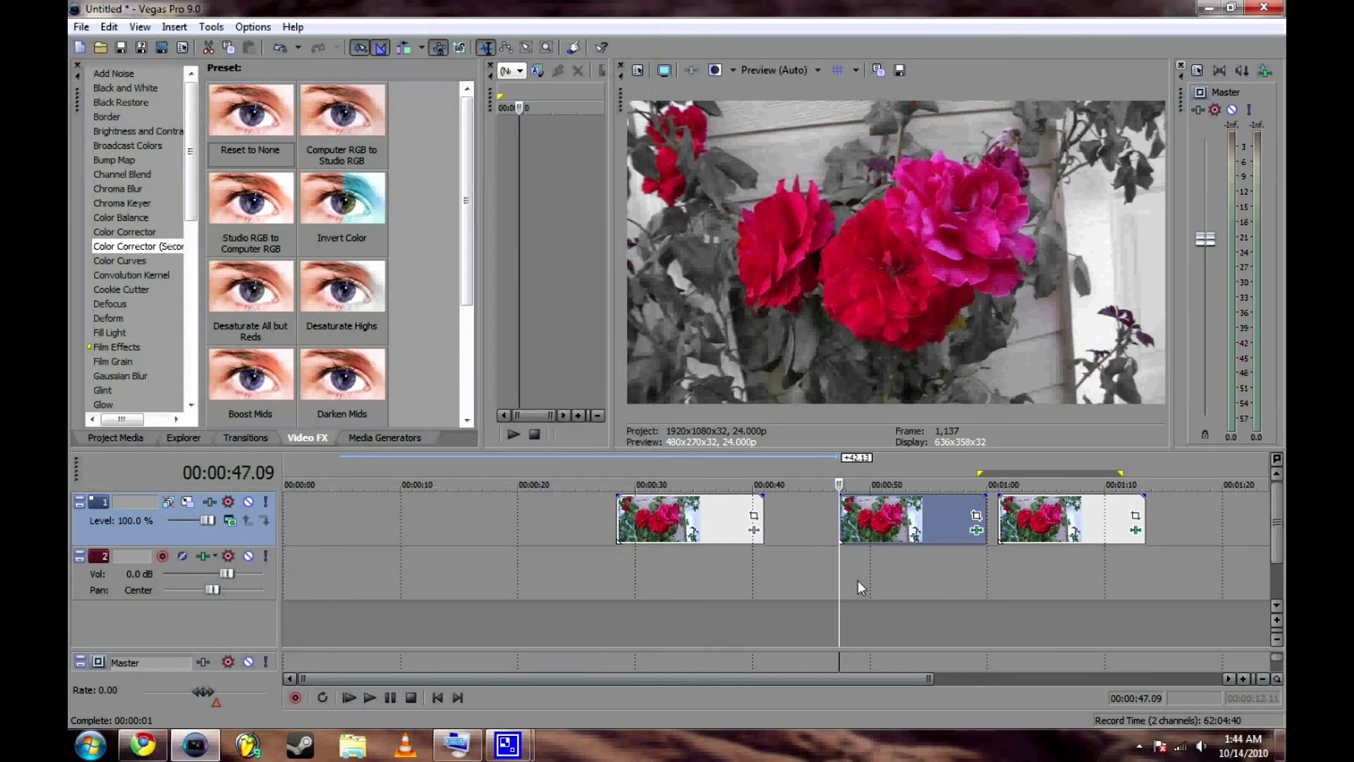
{"action": "key", "text": "space"}
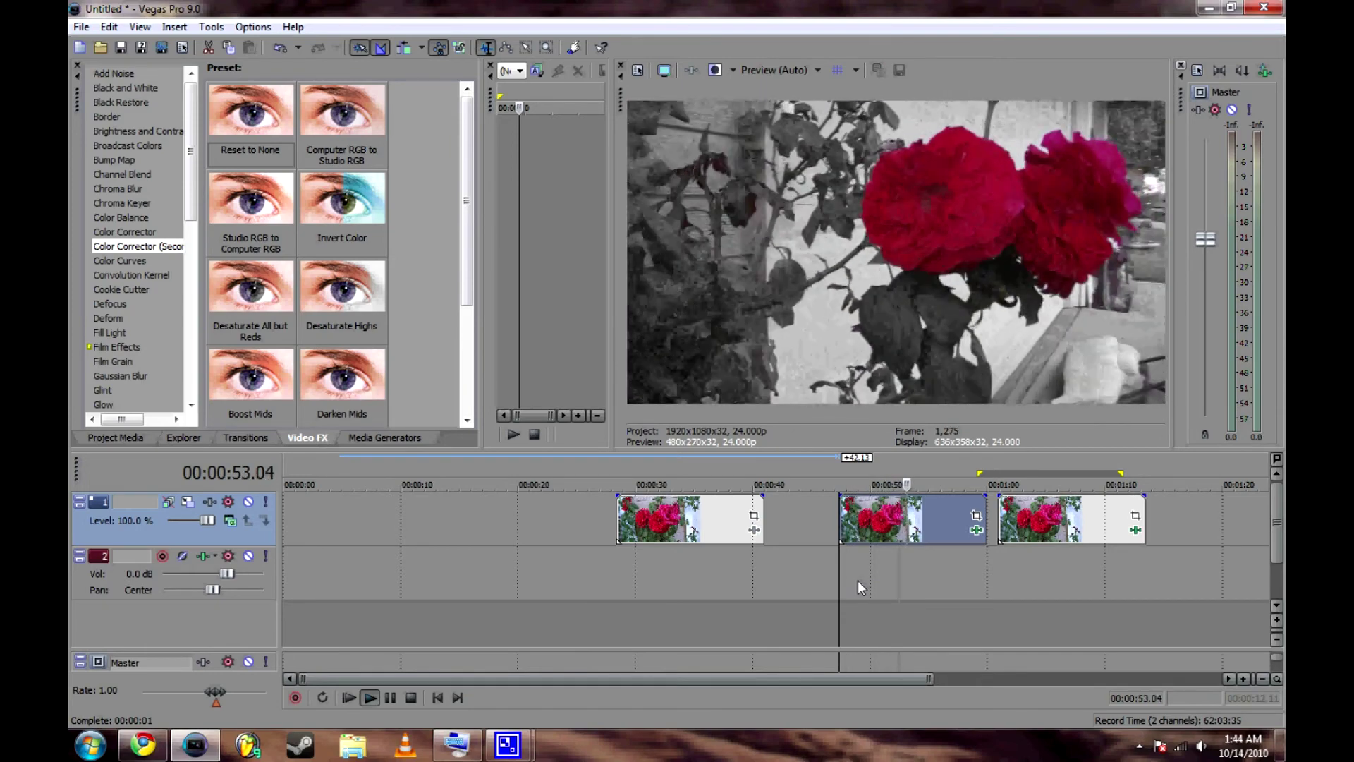
{"action": "key", "text": "space"}
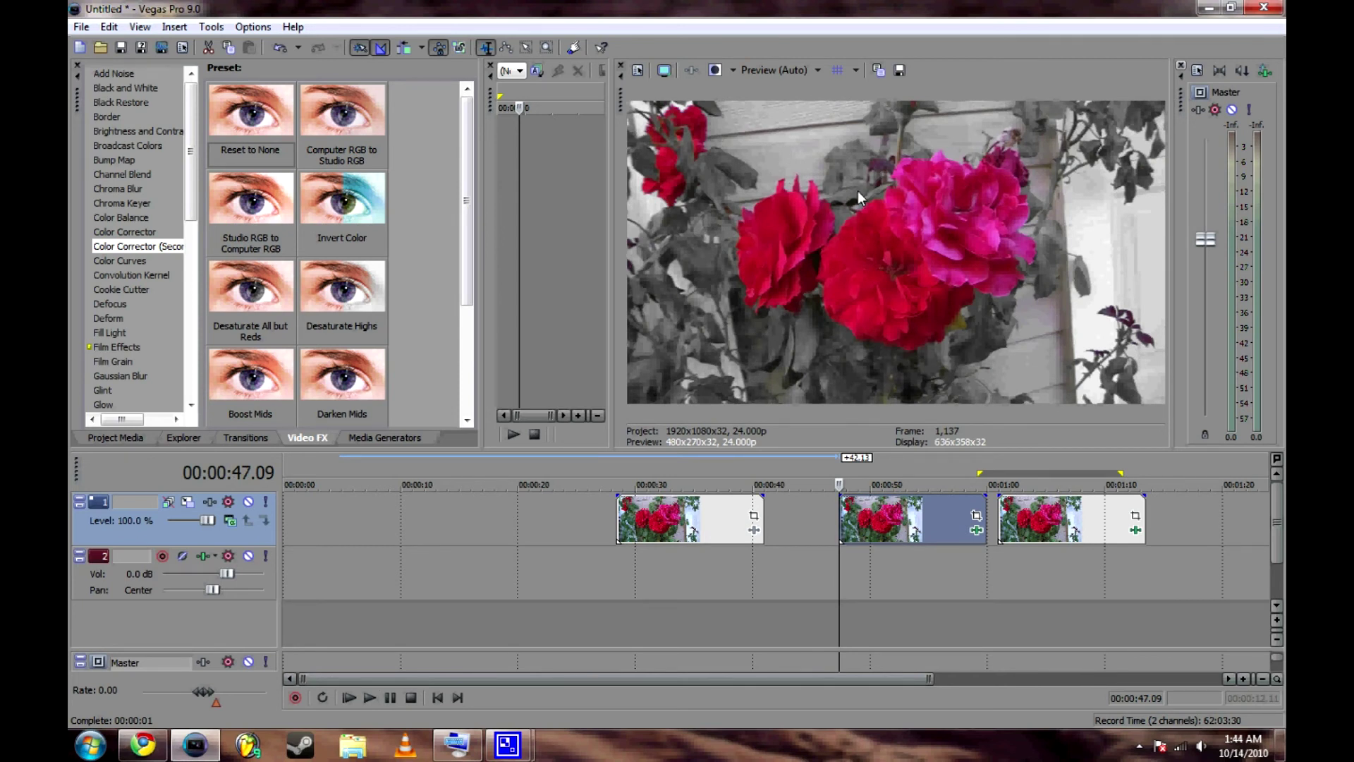
Step: In the corrector, try background Saturation 3.000, Gamma 0.551 and a lower Gain
{"action": "left_click", "coordinate": [976, 529]}
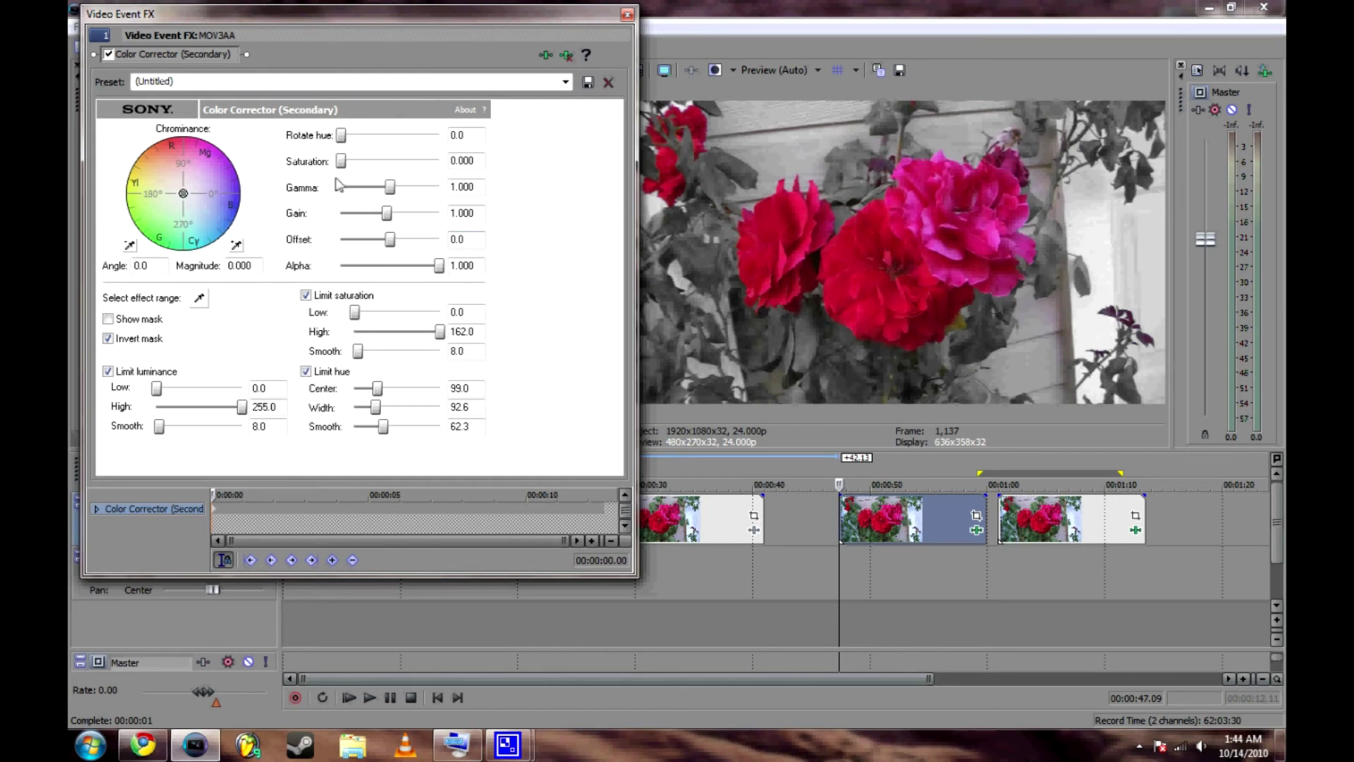
{"action": "left_click_drag", "start_coordinate": [343, 162], "coordinate": [441, 162]}
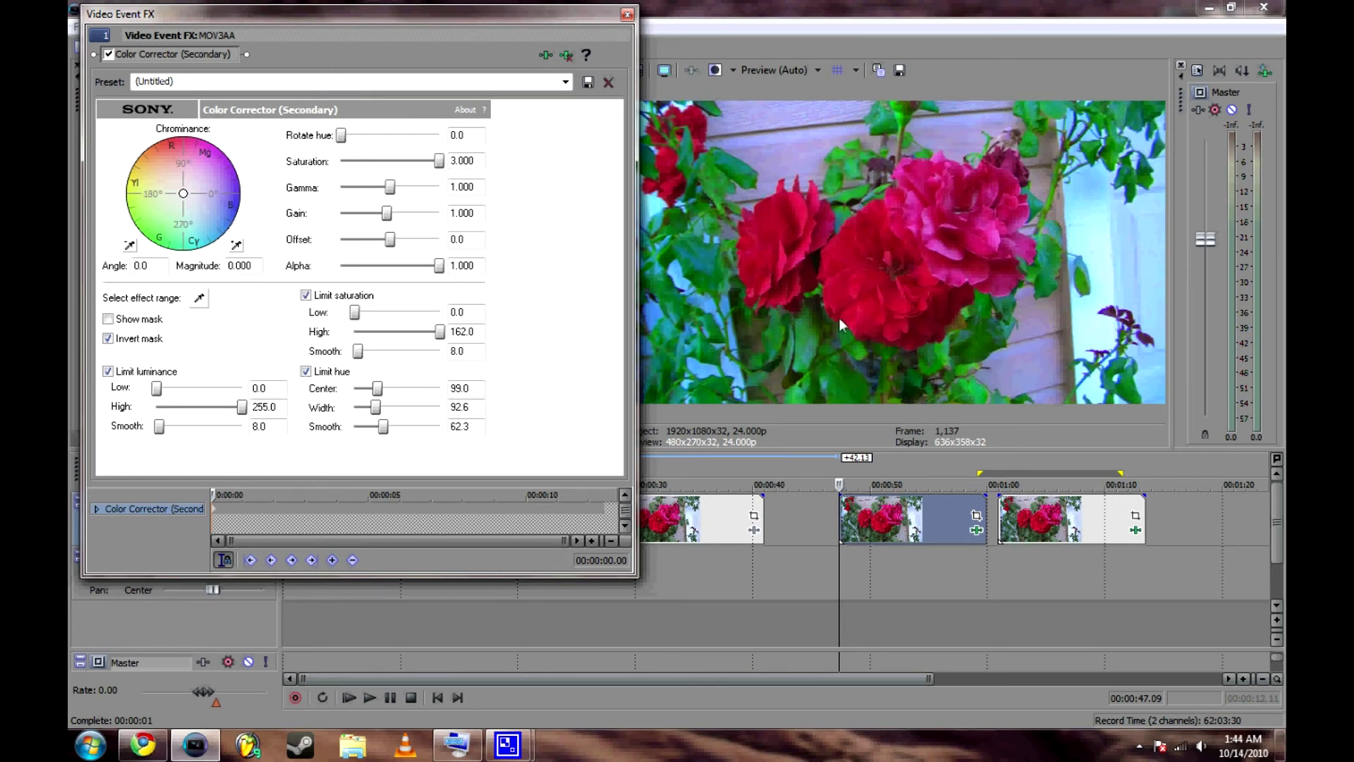
{"action": "left_click_drag", "start_coordinate": [438, 162], "coordinate": [446, 194]}
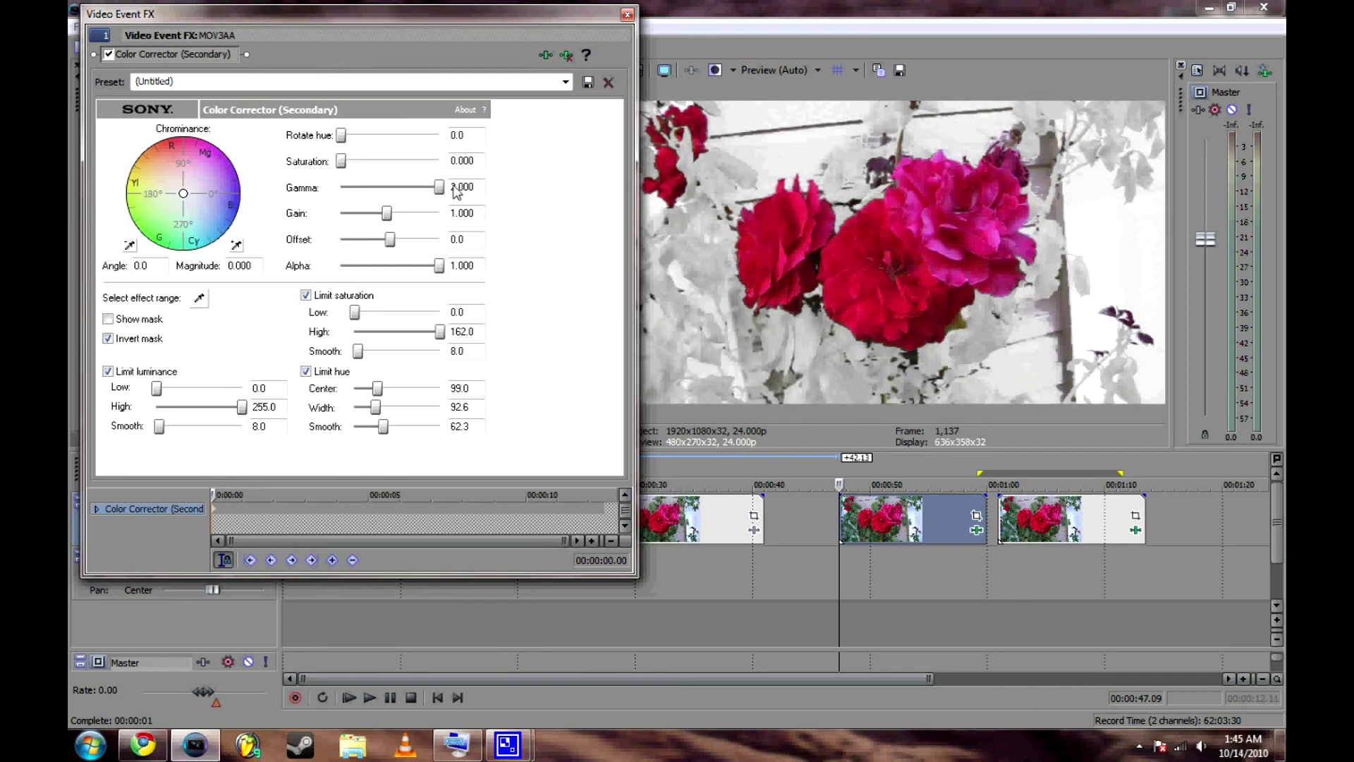
{"action": "left_click_drag", "start_coordinate": [457, 194], "coordinate": [533, 167]}
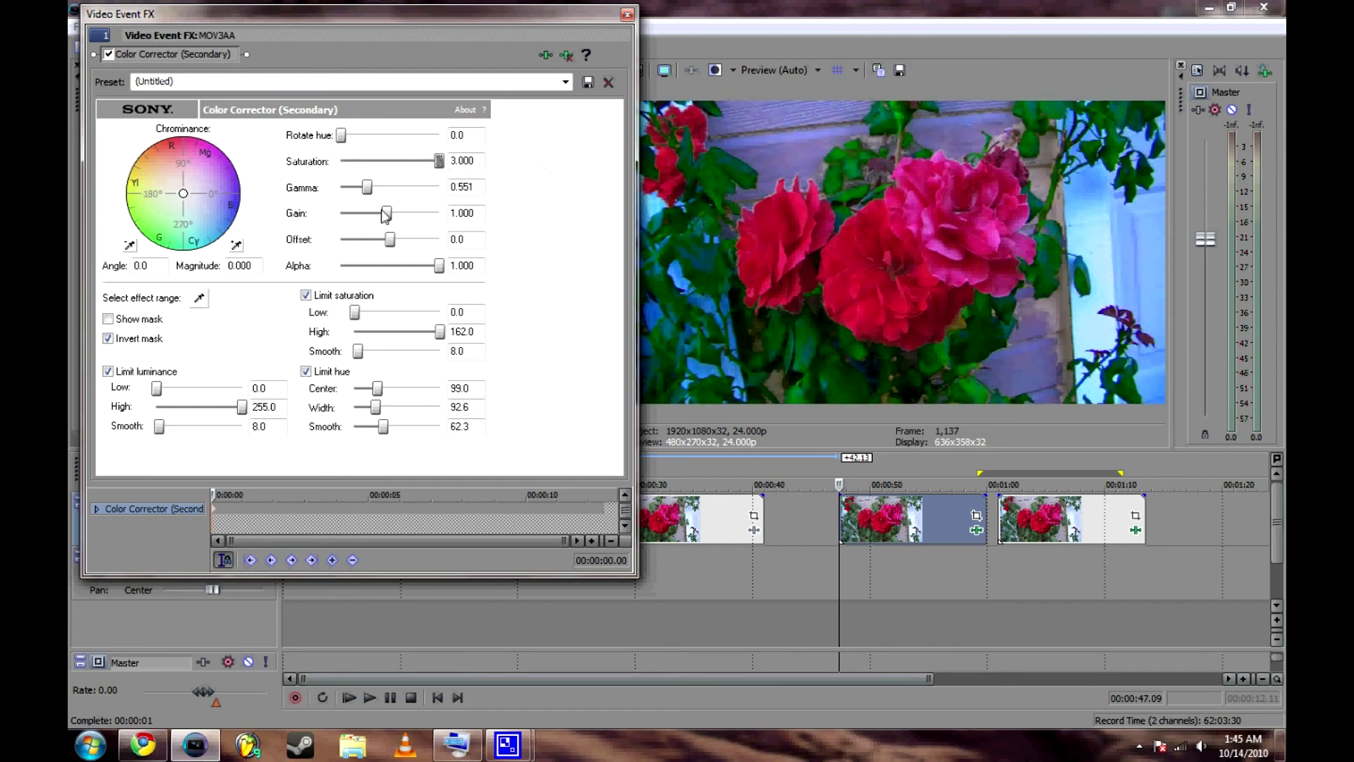
{"action": "left_click_drag", "start_coordinate": [387, 213], "coordinate": [361, 217]}
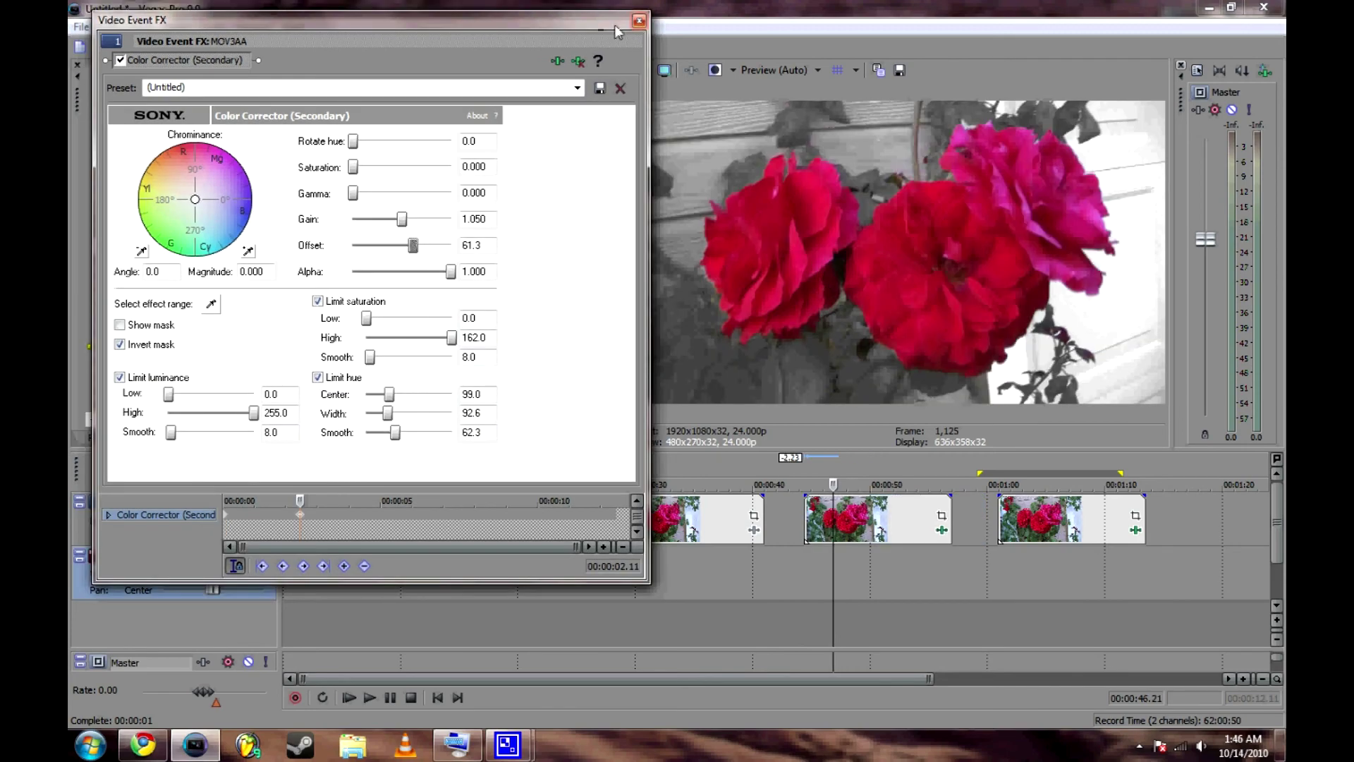
{"action": "left_click_drag", "start_coordinate": [581, 11], "coordinate": [605, 24]}
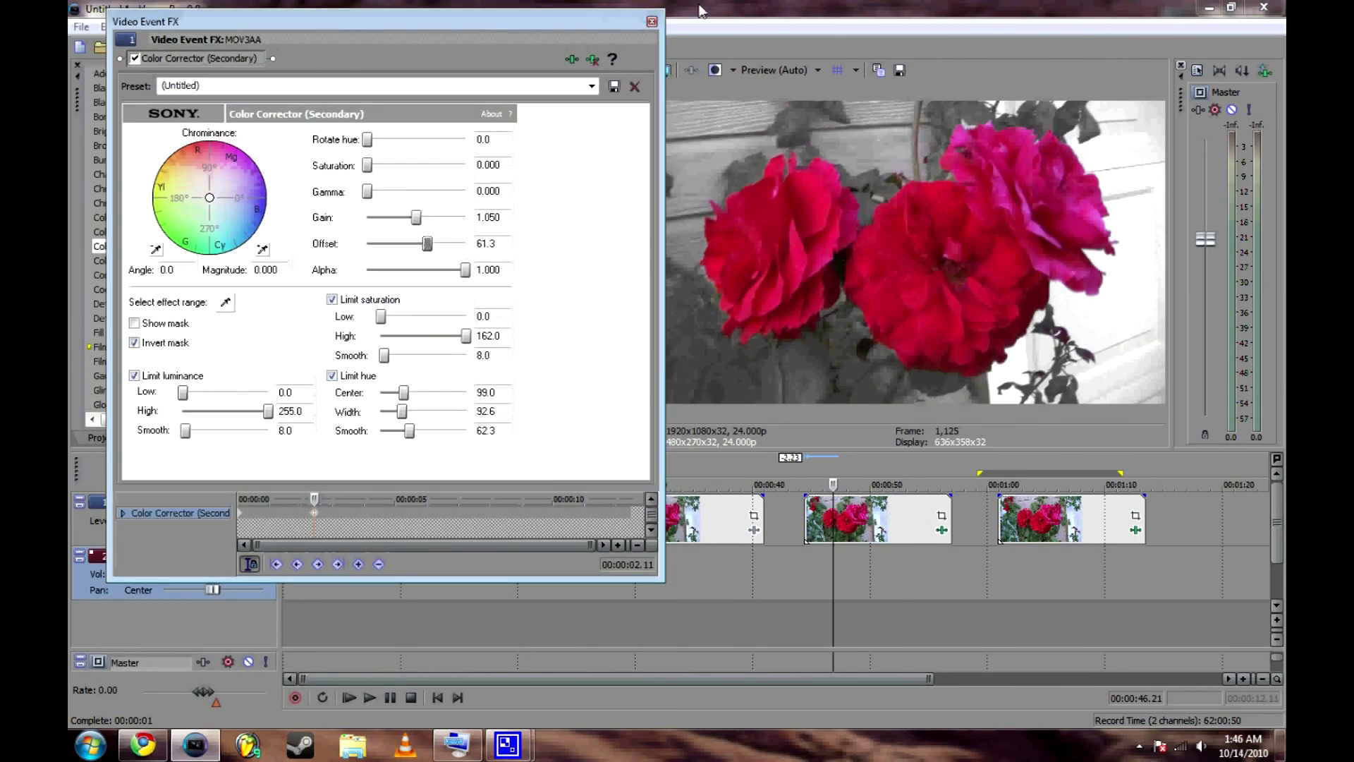
Step: Close the effect window and drag the three track-1 rose clips left to roughly 10 s, 24 s and 39 s
{"action": "left_click", "coordinate": [651, 21]}
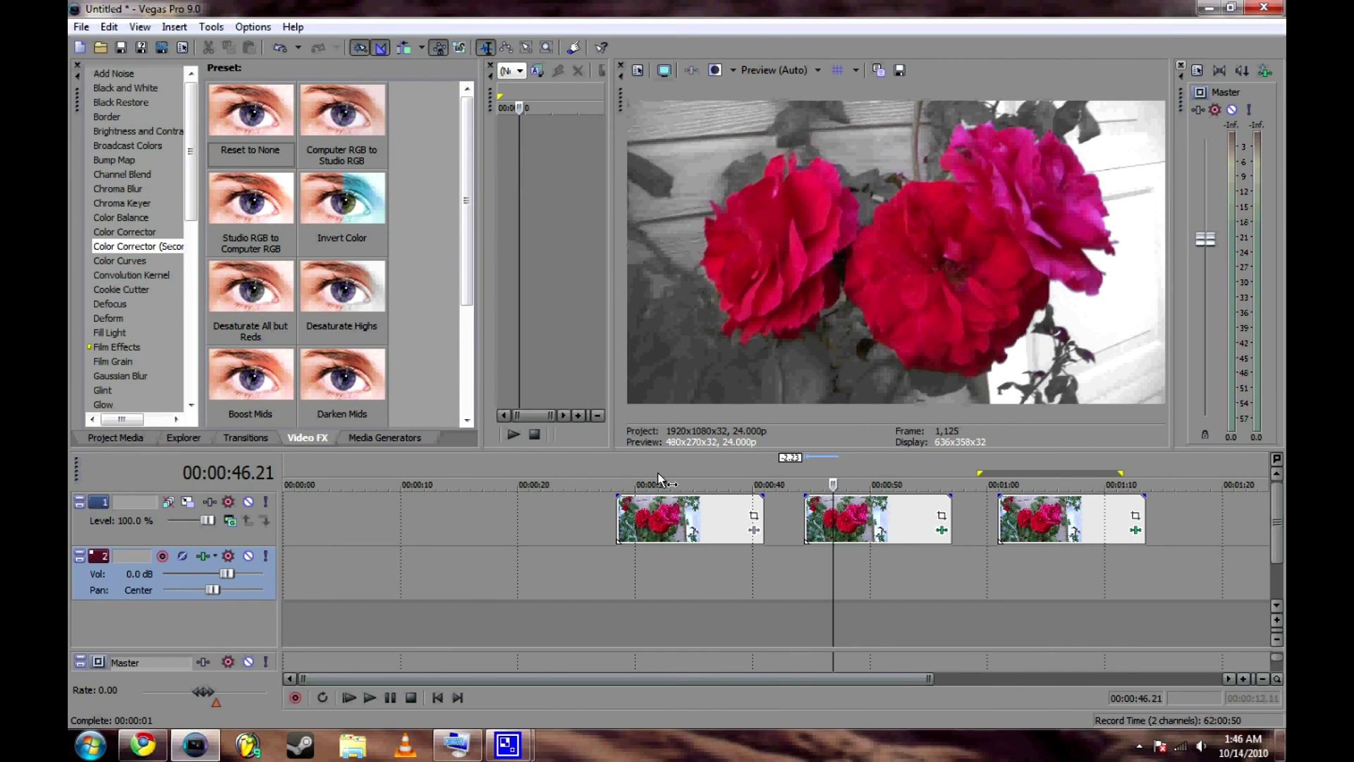
{"action": "left_click_drag", "start_coordinate": [683, 520], "coordinate": [474, 521]}
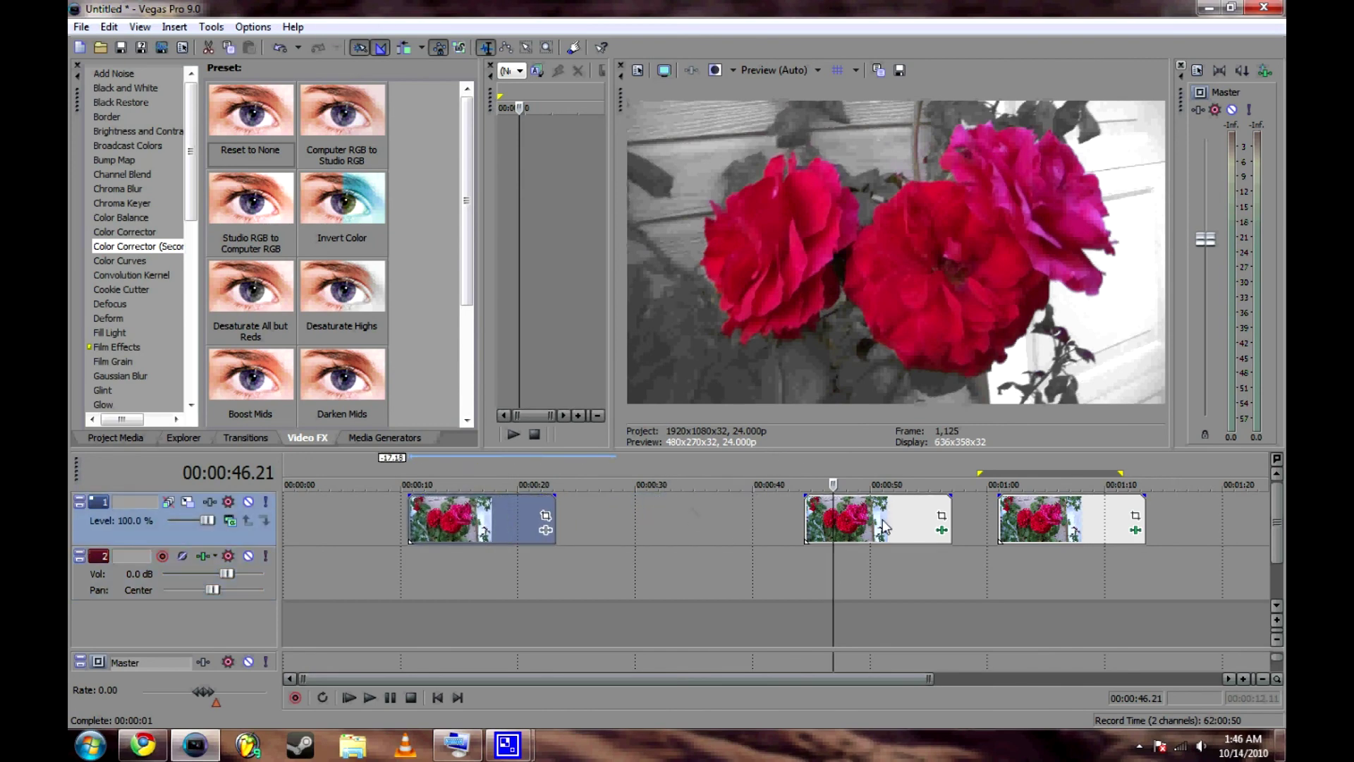
{"action": "left_click_drag", "start_coordinate": [885, 526], "coordinate": [645, 522]}
{"action": "left_click_drag", "start_coordinate": [1000, 527], "coordinate": [890, 543]}
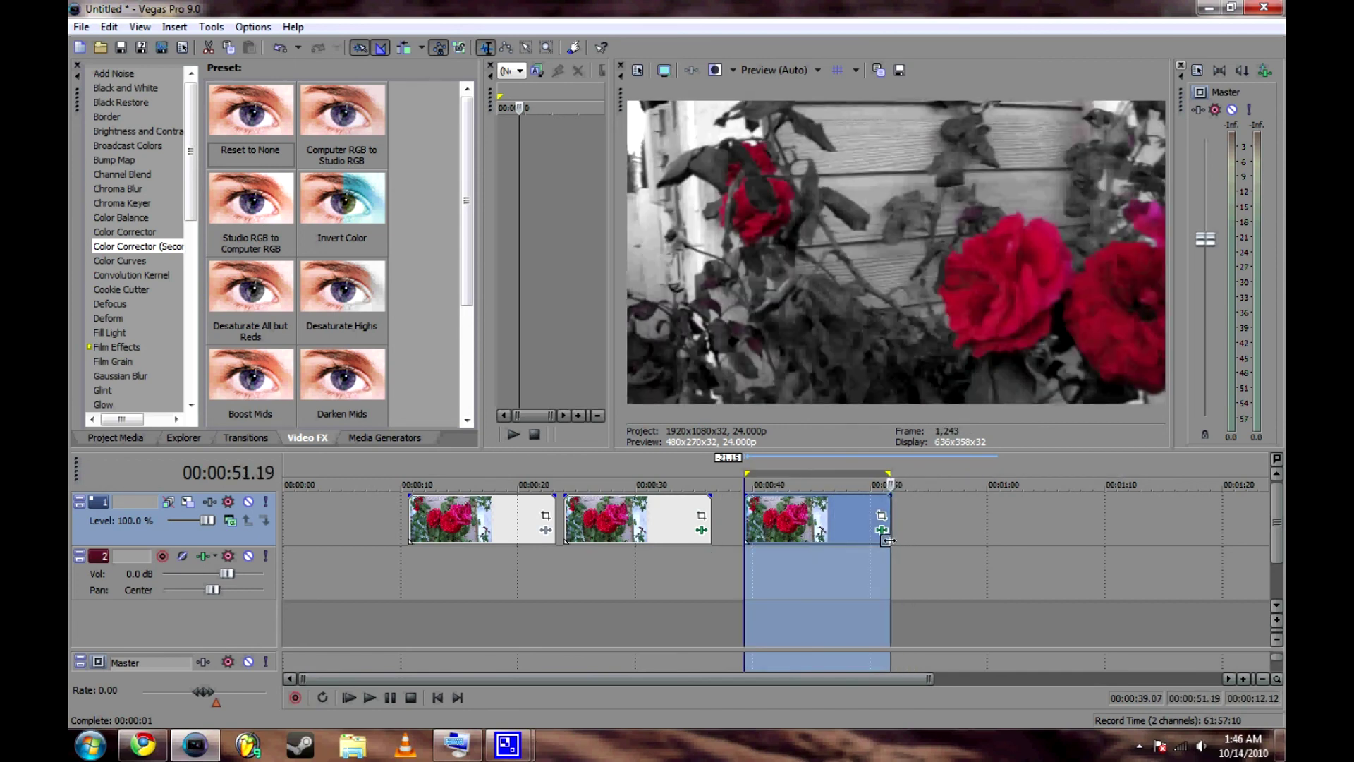